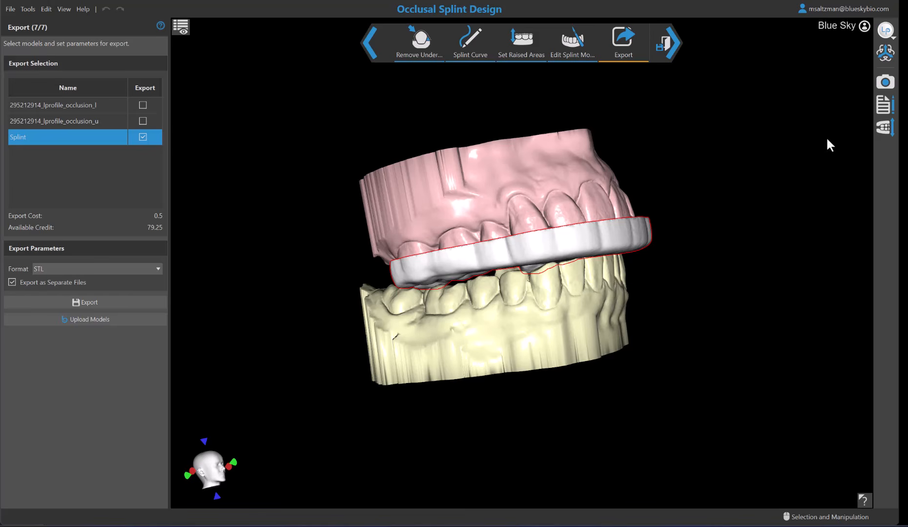
right_drag(828, 140, 831, 169)
right_drag(708, 162, 704, 186)
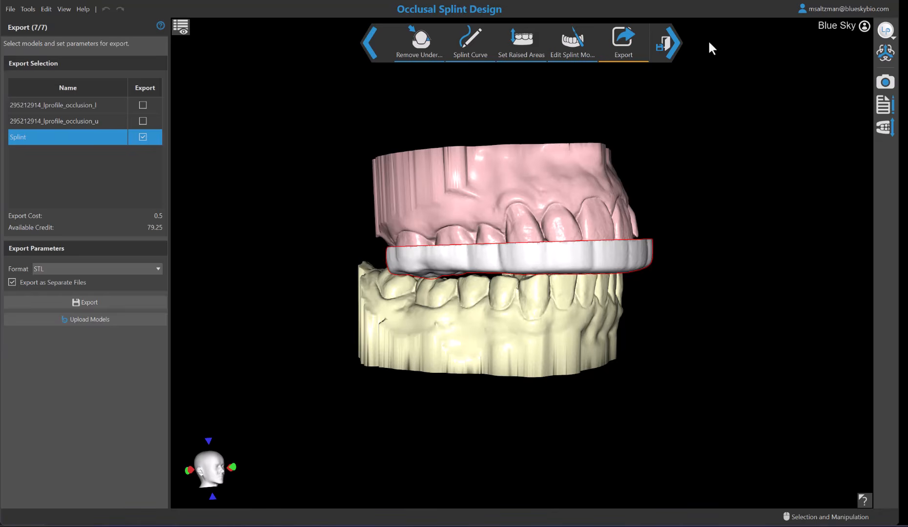
right_drag(708, 39, 733, 424)
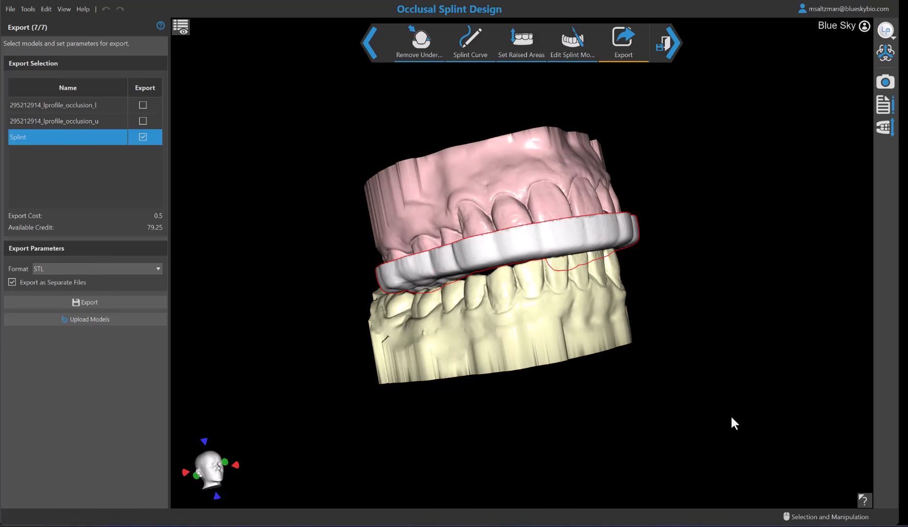
right_drag(355, 154, 791, 193)
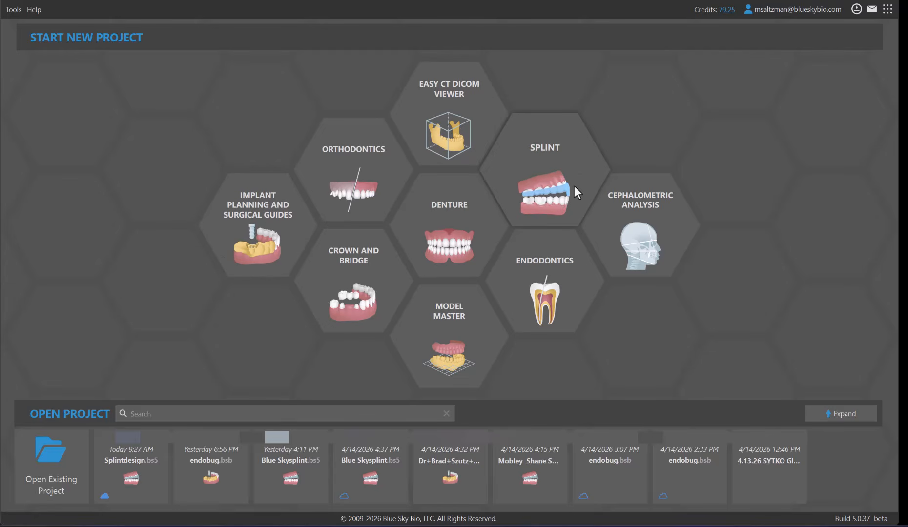
- Start a new Occlusal Bite Splint project and assign it to the existing demo patient, found by searching the patient list by name
click(546, 169)
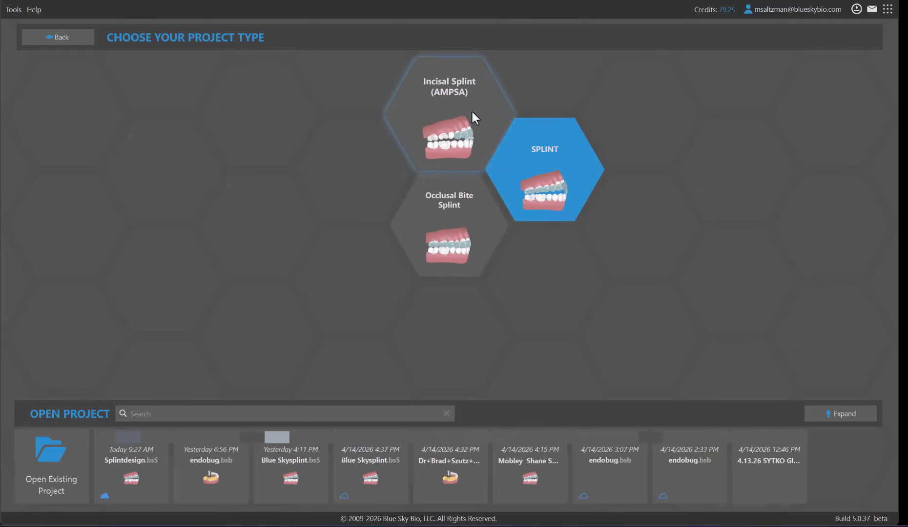
click(459, 215)
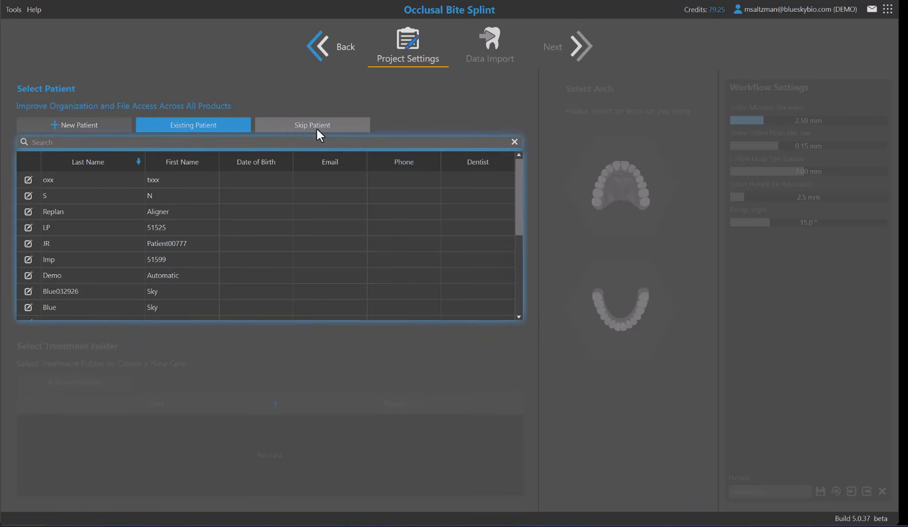
click(215, 142)
text(sky)
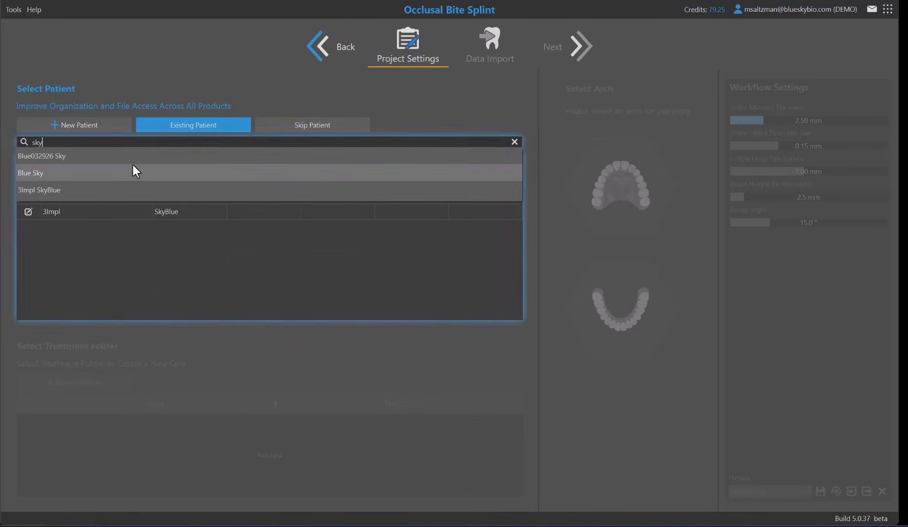
click(132, 171)
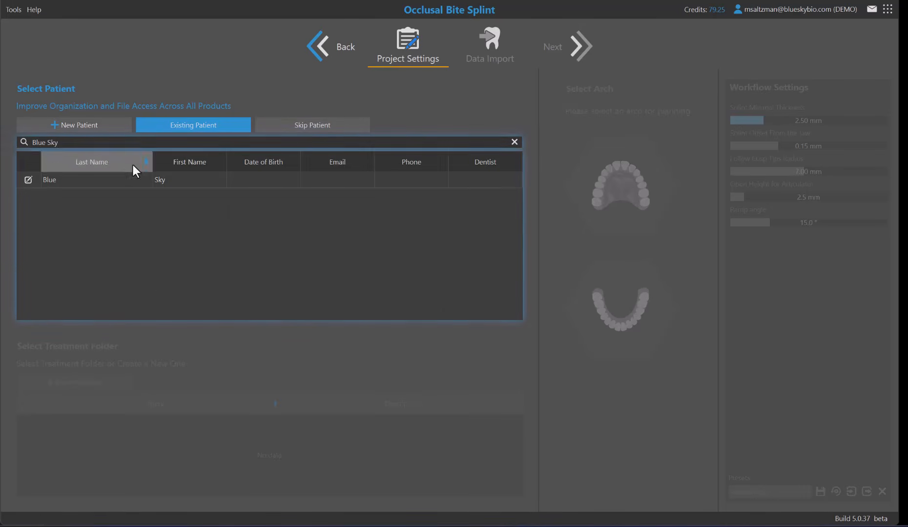
click(177, 181)
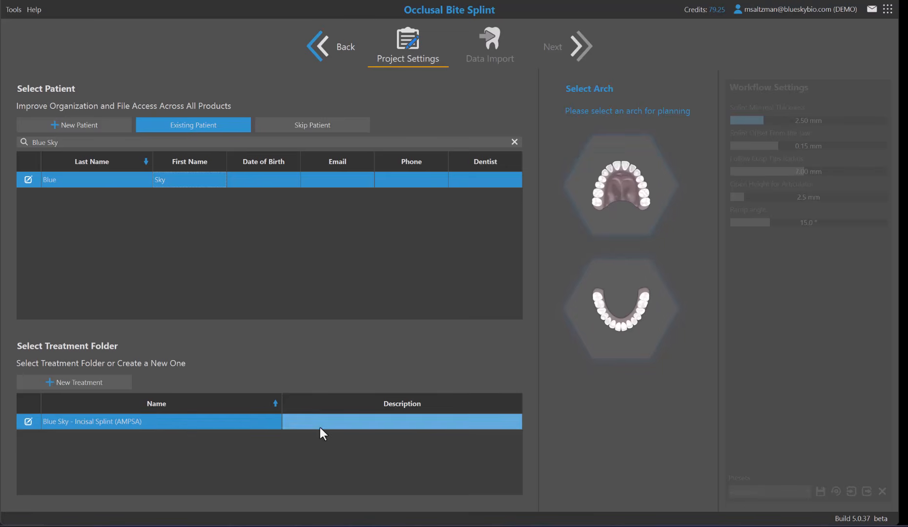
- Plan the splint for the upper arch with a minimal thickness of 2 mm, and continue to the data import
click(652, 195)
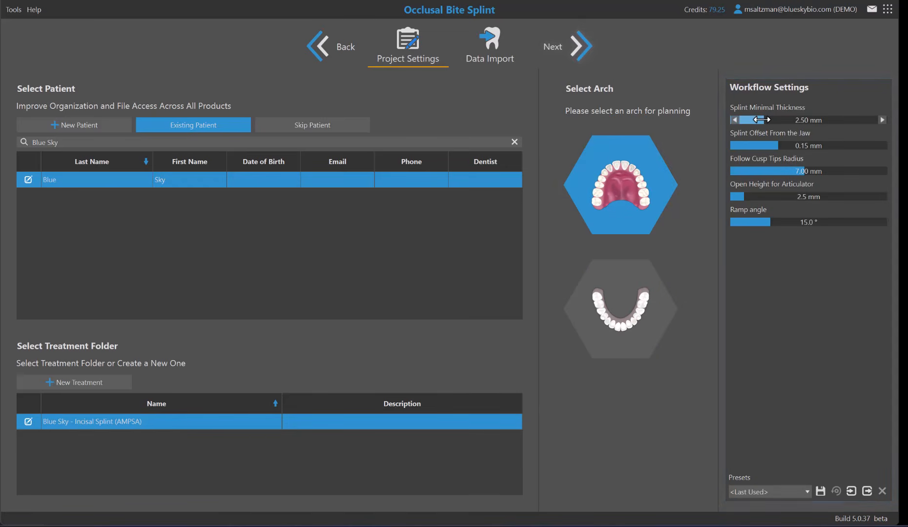
click(804, 120)
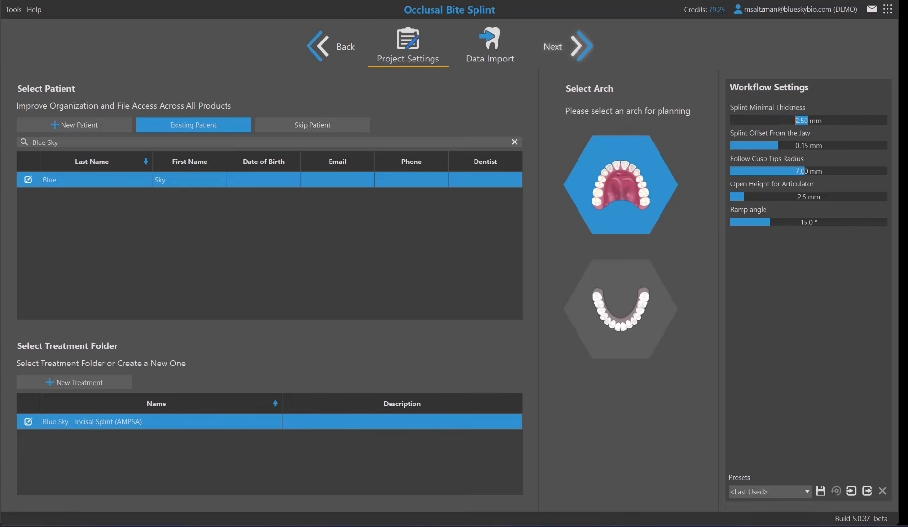
text(2)
key(Return)
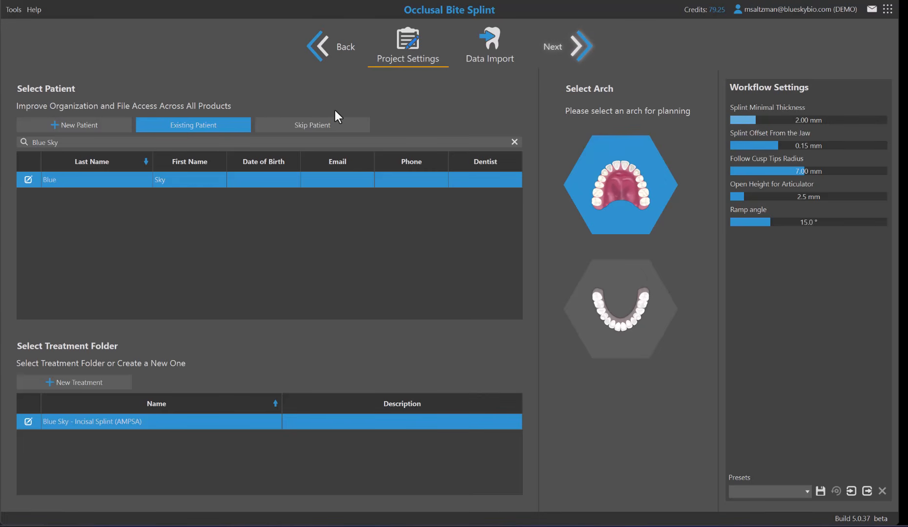
click(582, 50)
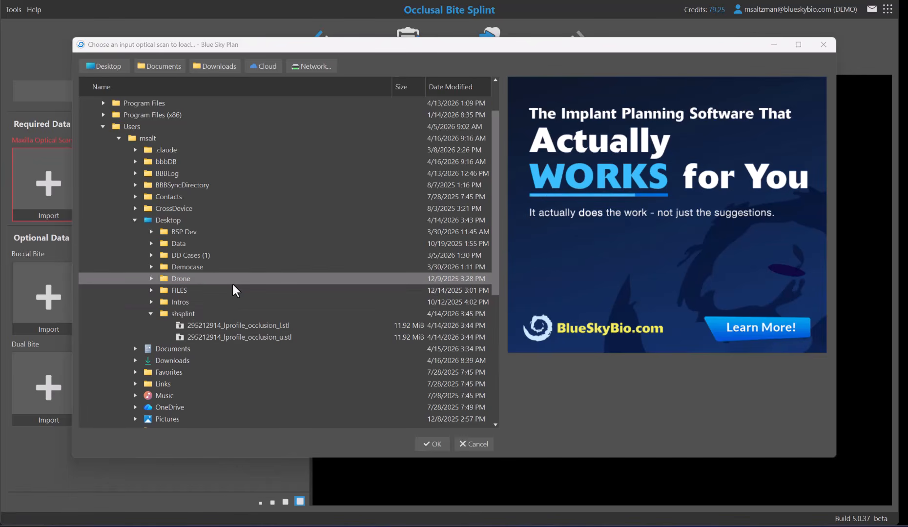
- Import both optical scans, 295212914_lprofile_occlusion_l.stl and 295212914_lprofile_occlusion_u.stl, from the shsplint folder
click(135, 223)
click(135, 222)
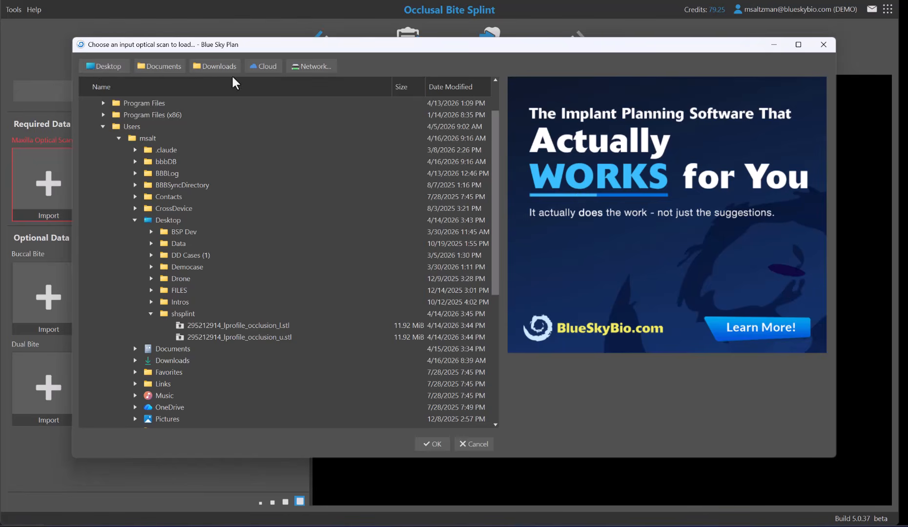
click(275, 327)
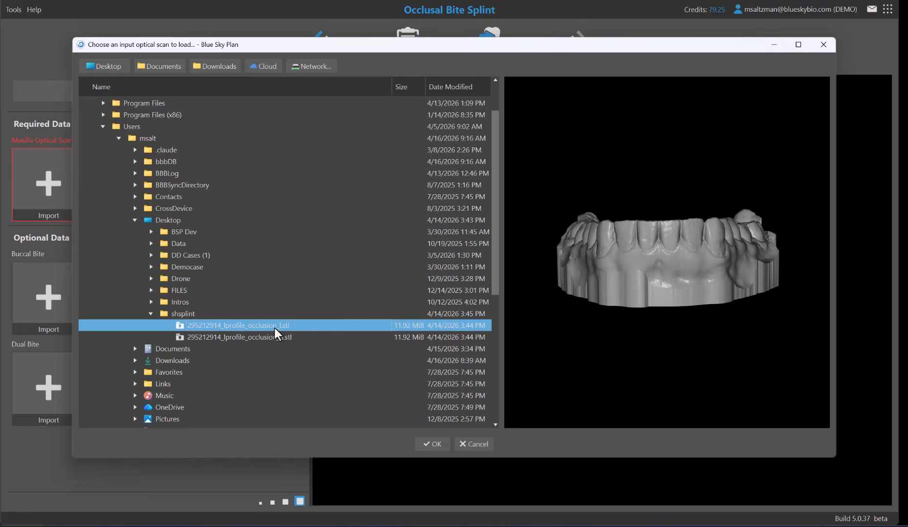
drag(634, 258, 697, 322)
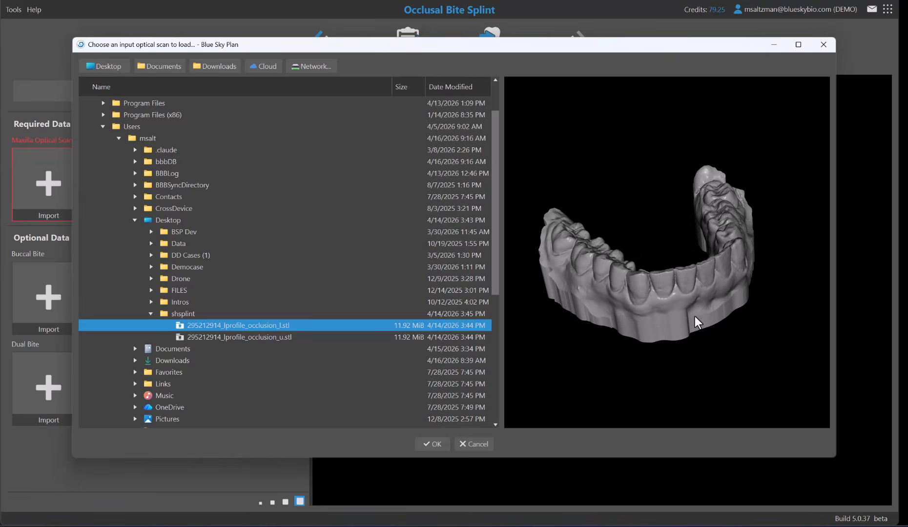
ctrl+click(328, 345)
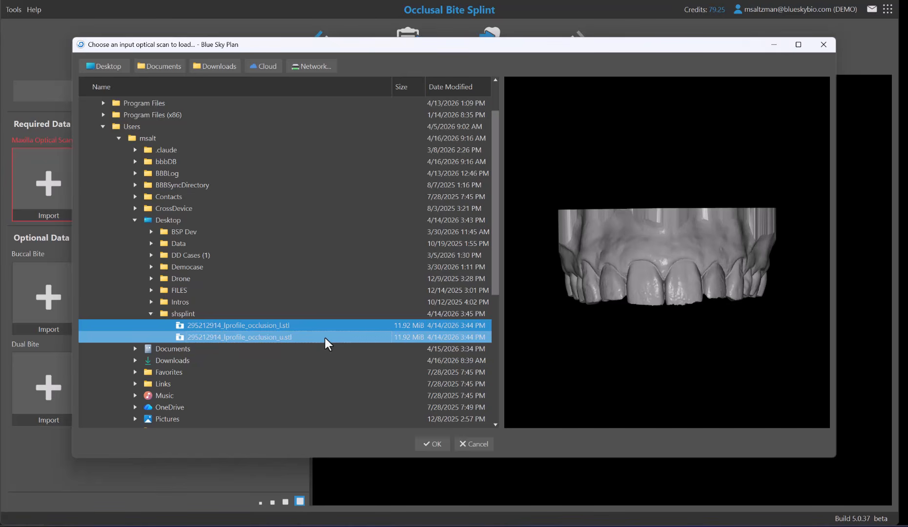
click(432, 449)
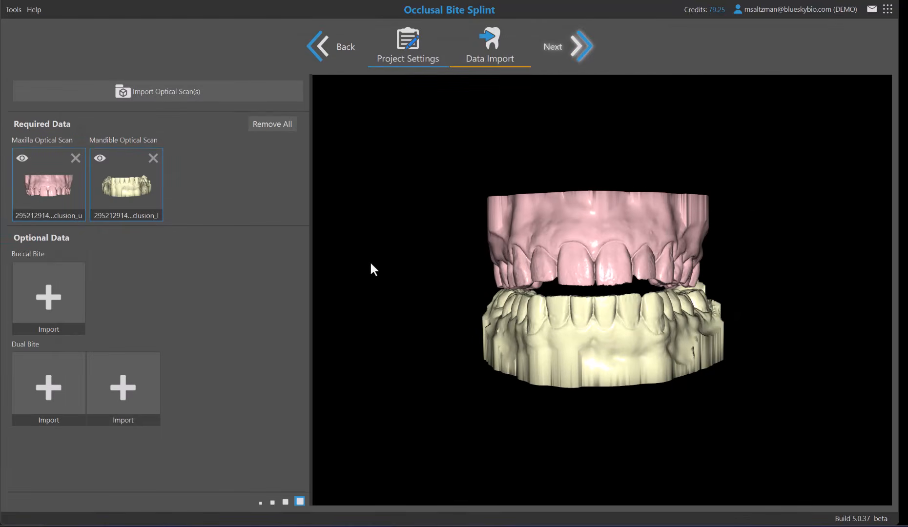
- Check the imported maxilla and mandible scans in 3D and proceed to the model alignment stage
drag(371, 261, 483, 217)
click(104, 159)
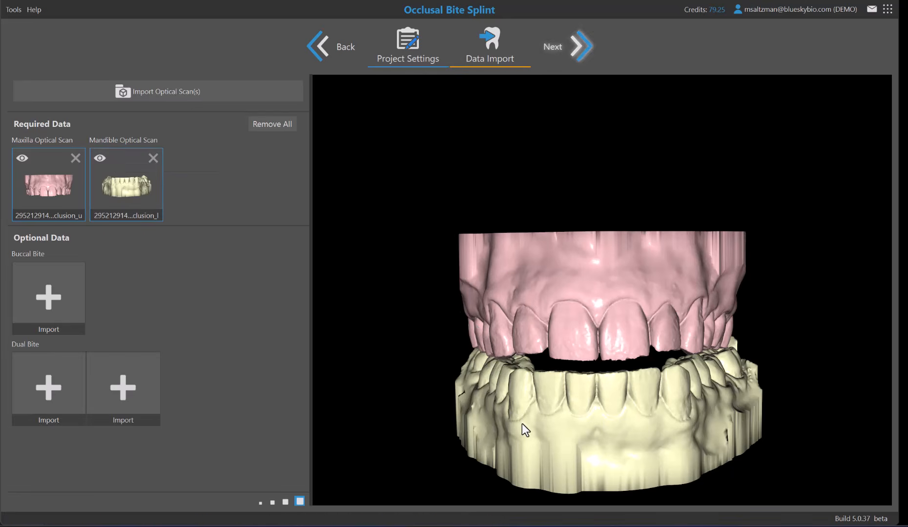
right_drag(523, 424, 590, 413)
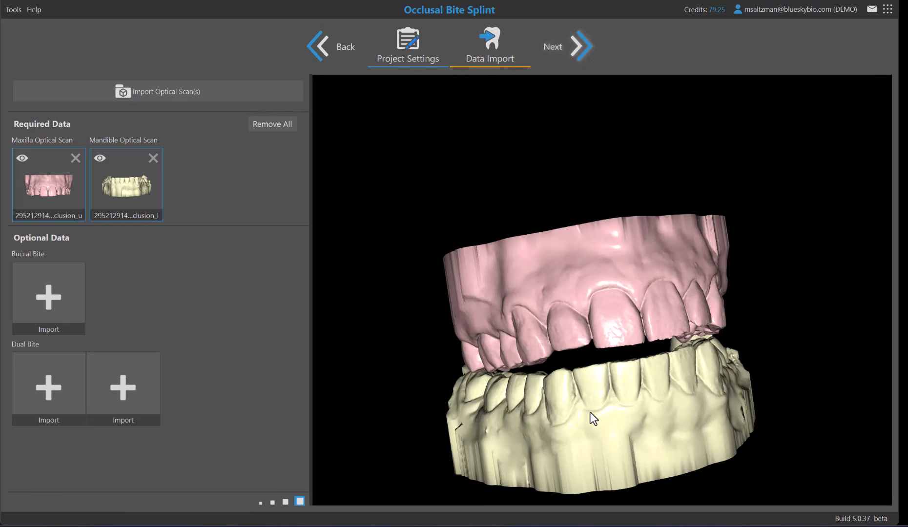
click(582, 48)
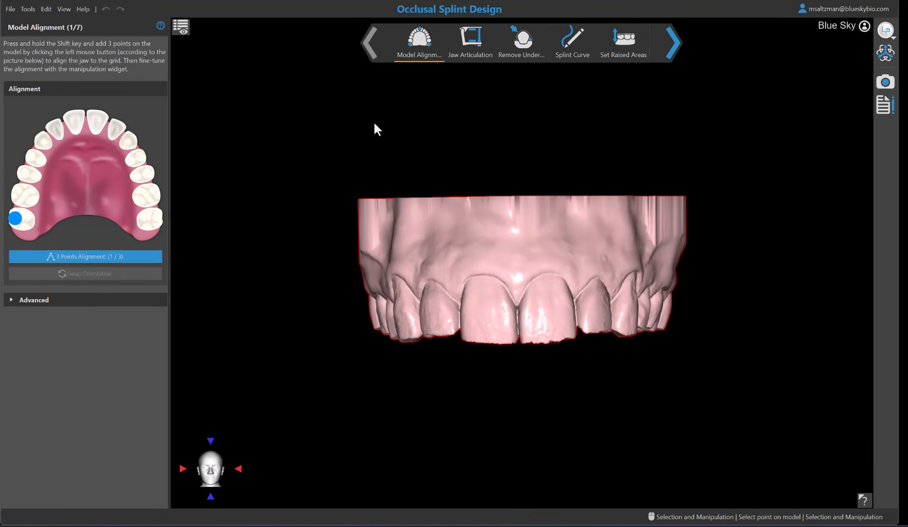
- Align the upper model to the grid with three points: patient's right rearmost molar, between the central incisors, and left rearmost molar
drag(511, 466, 533, 126)
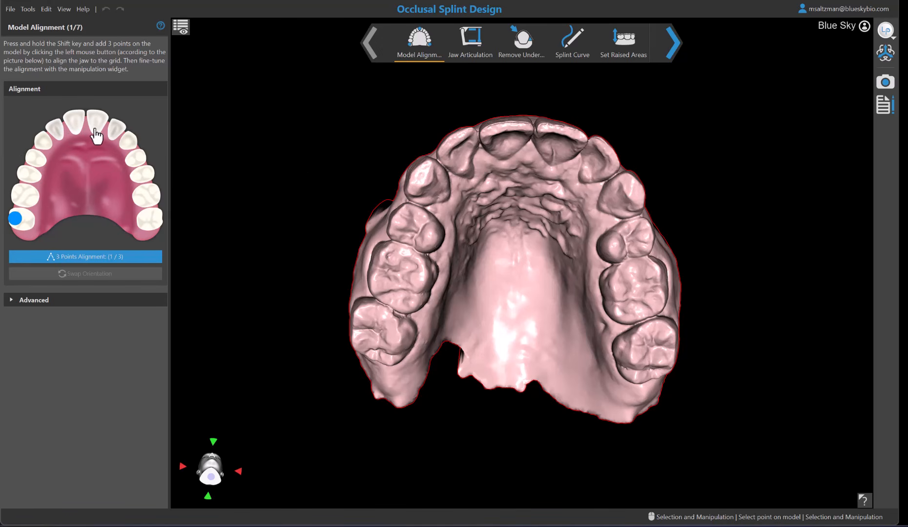
drag(311, 356, 336, 348)
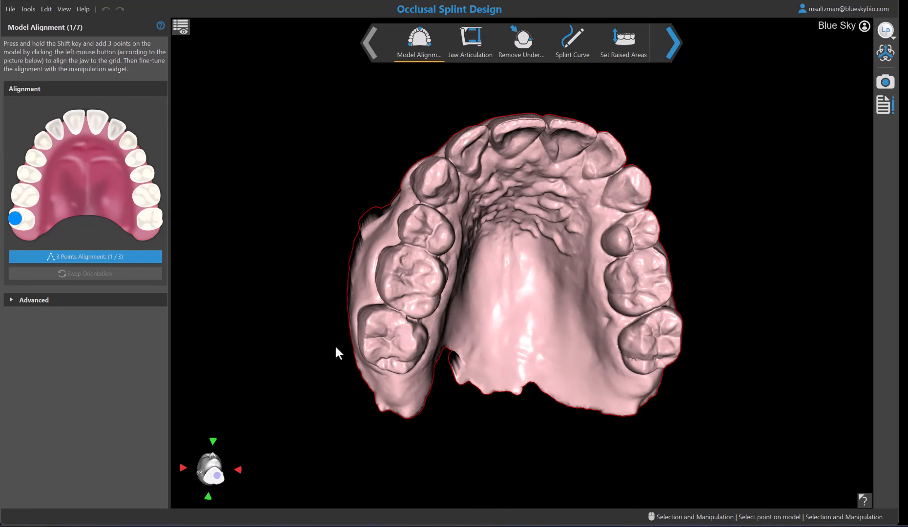
shift+click(368, 355)
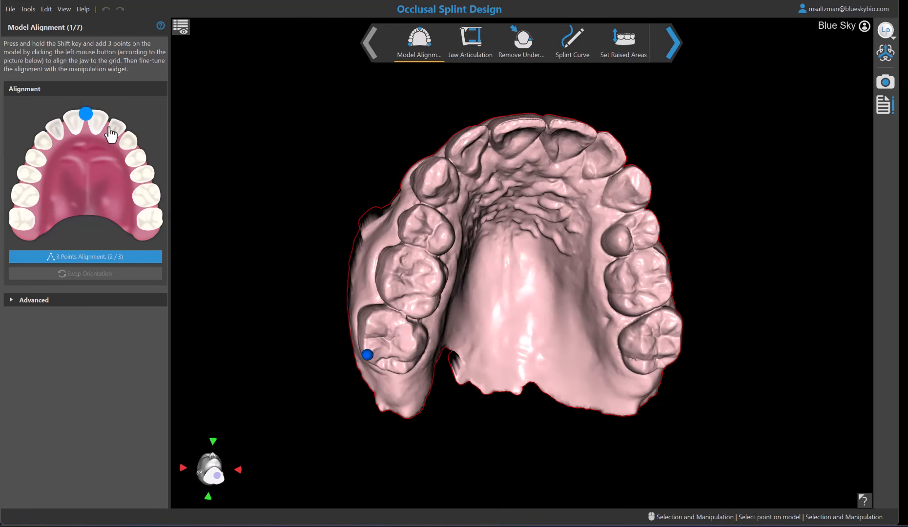
shift+click(545, 124)
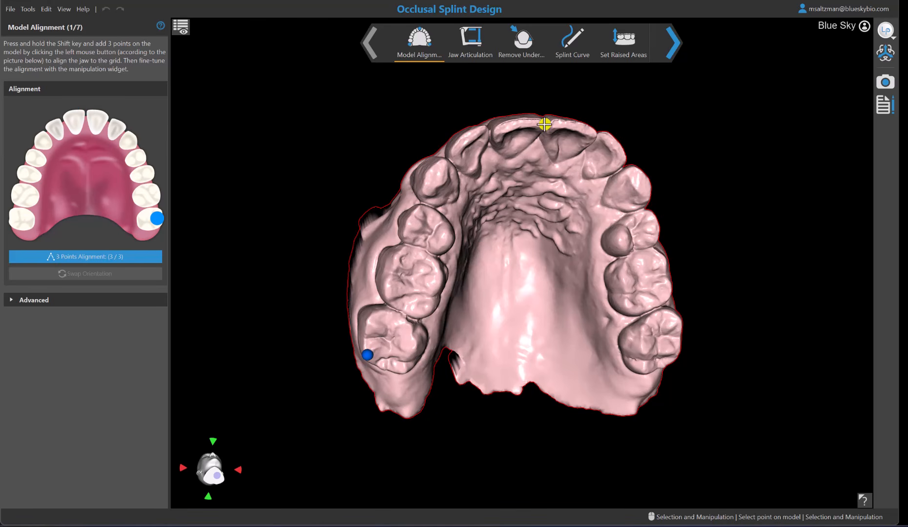
shift+click(675, 352)
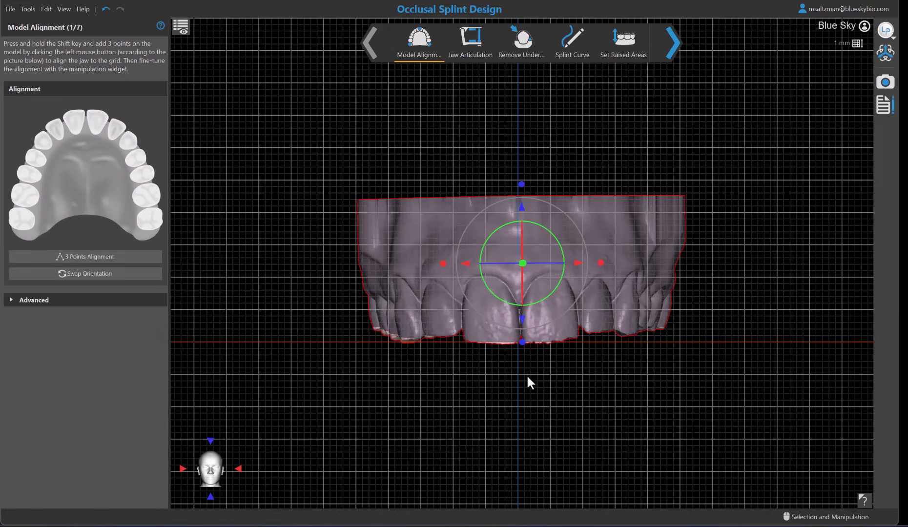
- Check the upper model's alignment to the grid from both sides and the back, and advance to jaw articulation
click(182, 469)
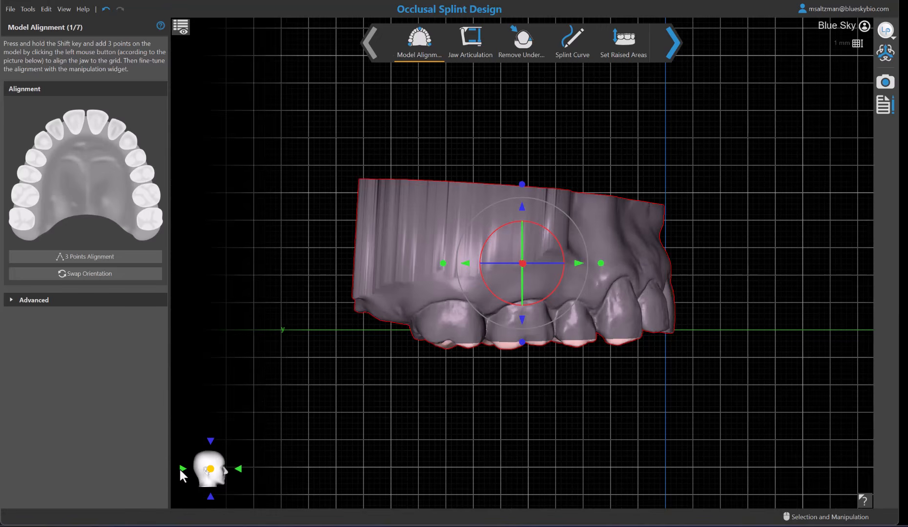
click(183, 469)
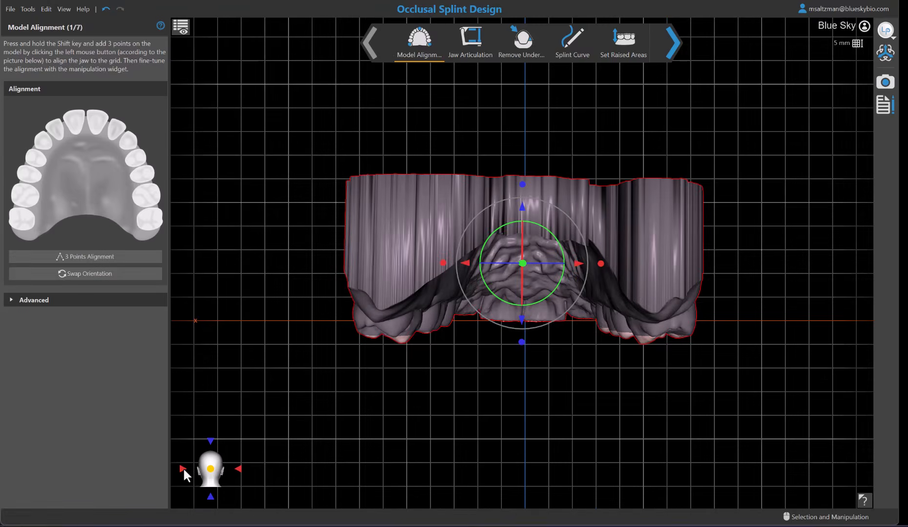
click(183, 469)
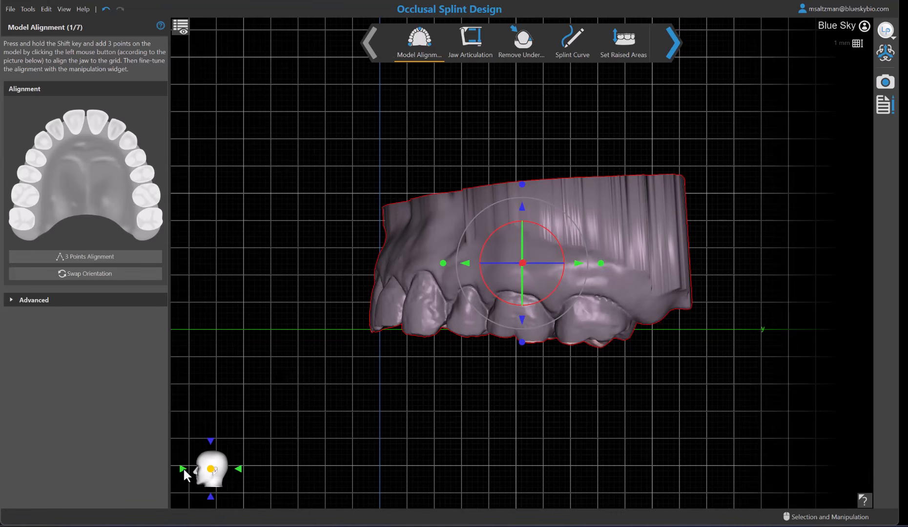
right_drag(469, 405, 442, 424)
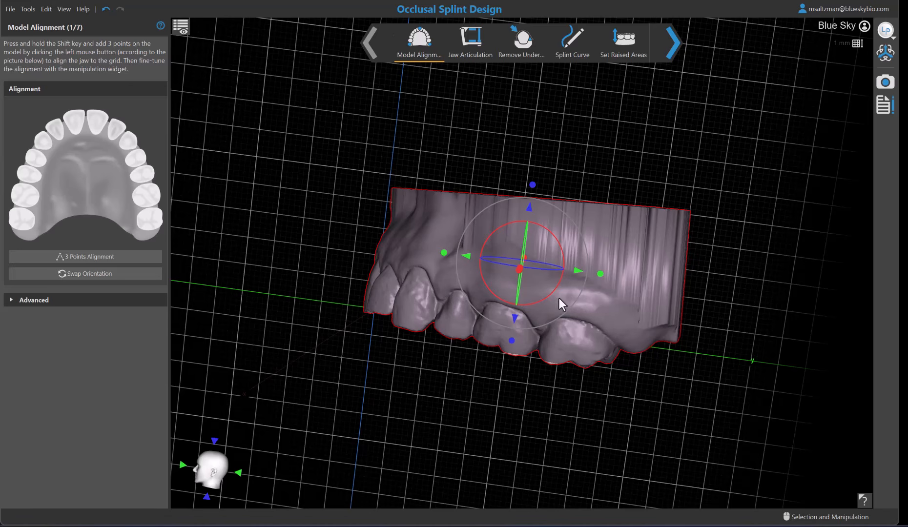
right_drag(245, 262, 701, 319)
right_drag(550, 503, 571, 428)
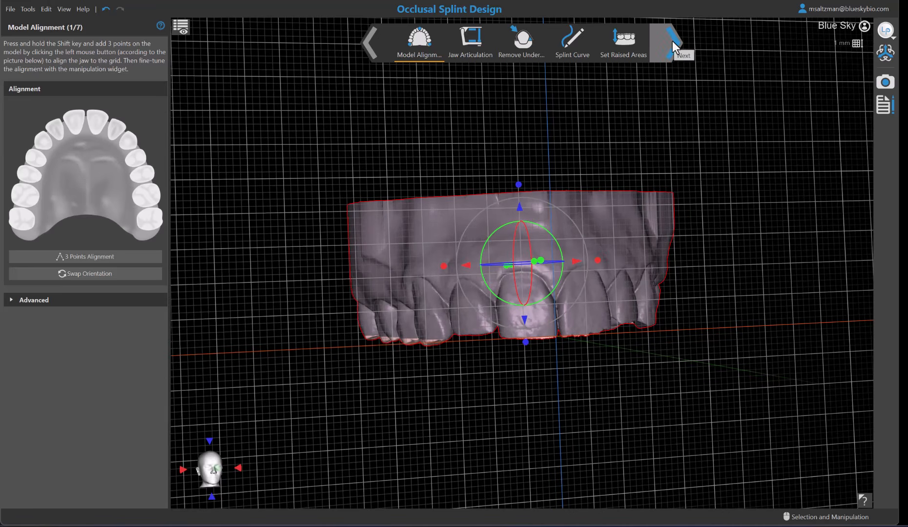
click(673, 41)
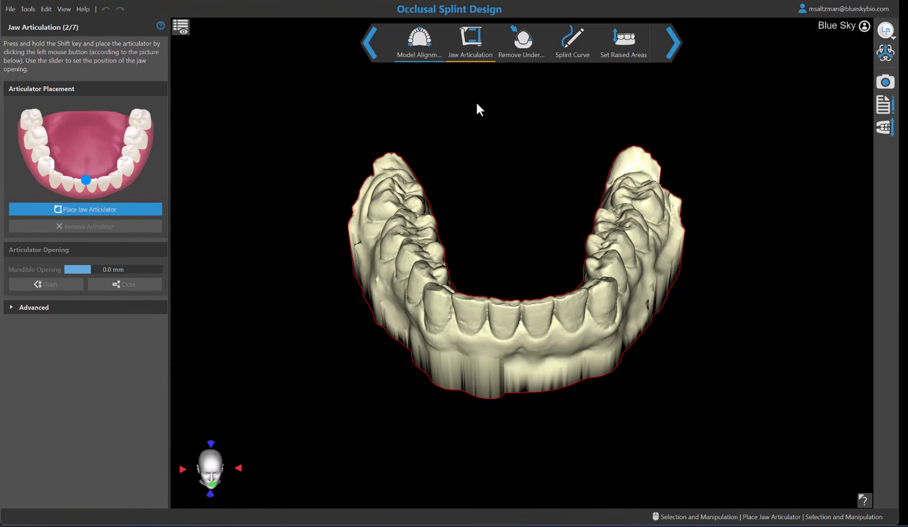
- Place the jaw articulator at the midline between the lower central incisors and show its advanced parameters
drag(467, 243, 538, 405)
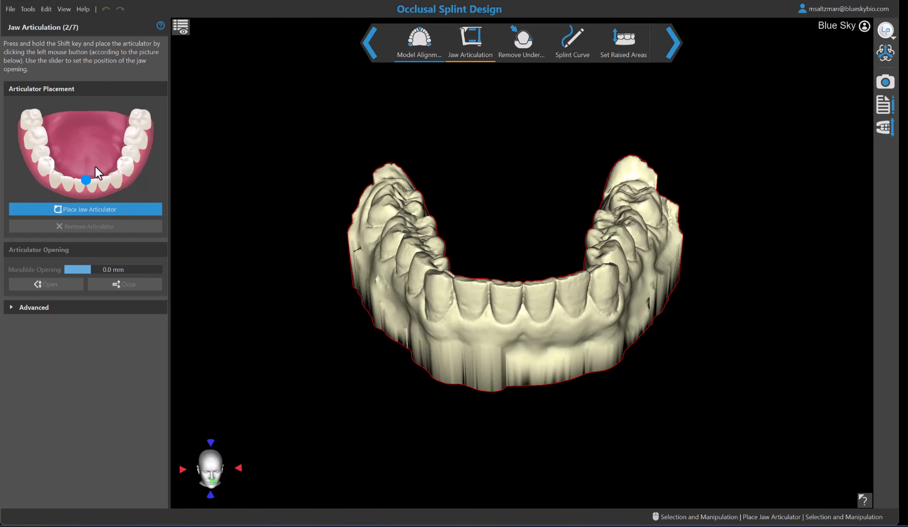
shift+click(523, 289)
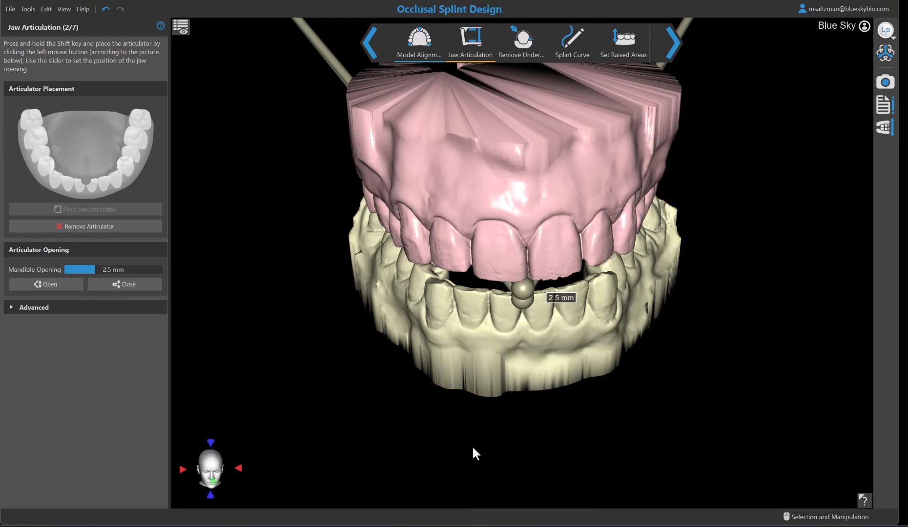
drag(472, 446, 547, 388)
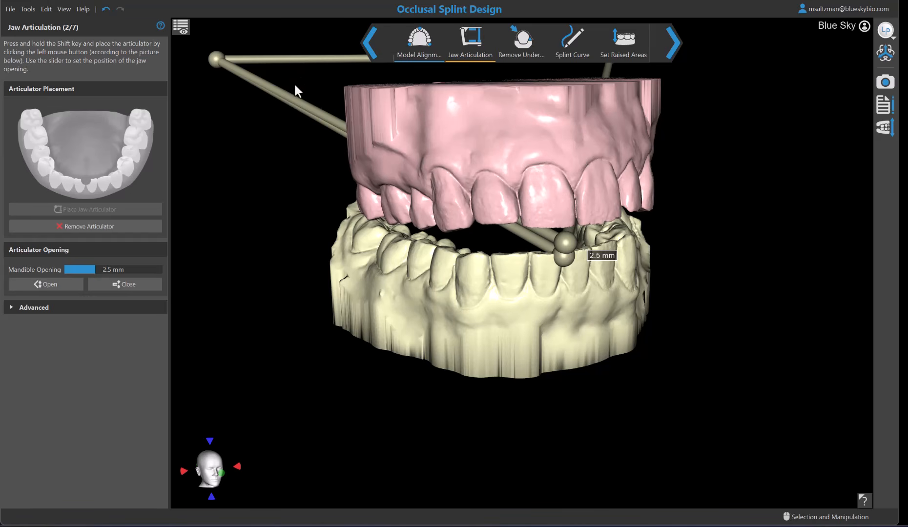
click(11, 310)
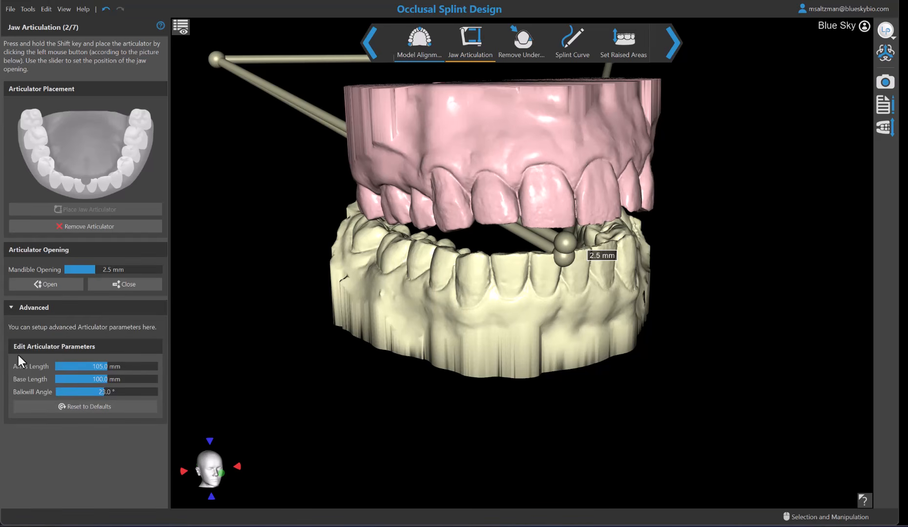
- Collapse and reopen the advanced articulator parameters, keeping their values, and proceed to the undercut removal stage
click(12, 308)
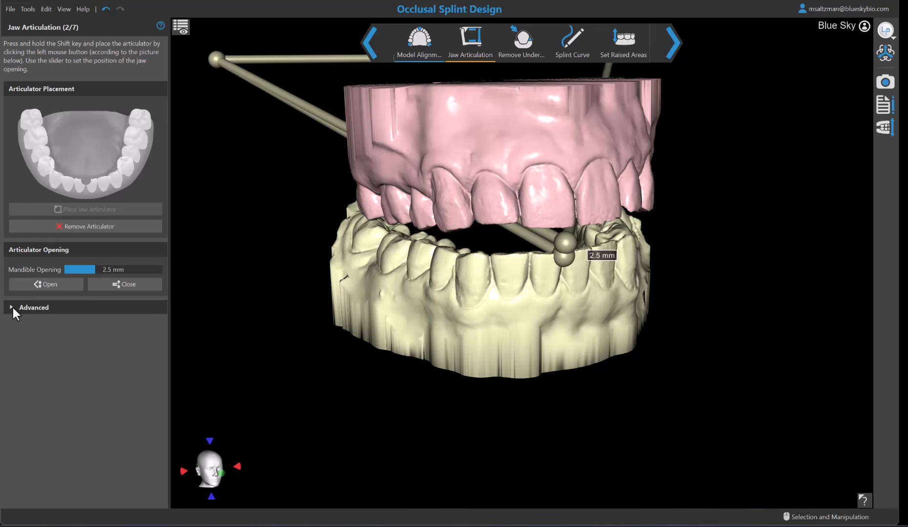
click(13, 308)
click(12, 308)
click(673, 42)
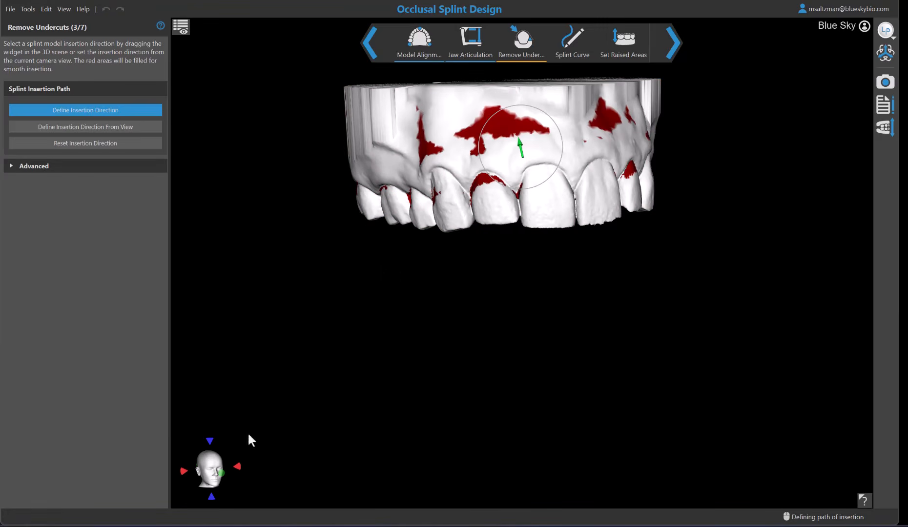
- Try a different splint insertion direction on the upper model from its side view and return it to the original direction
click(237, 467)
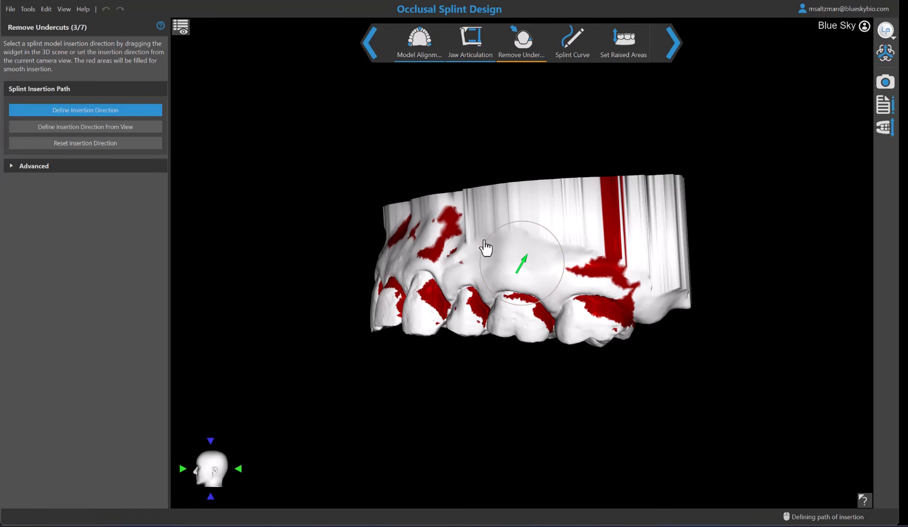
drag(486, 244, 475, 278)
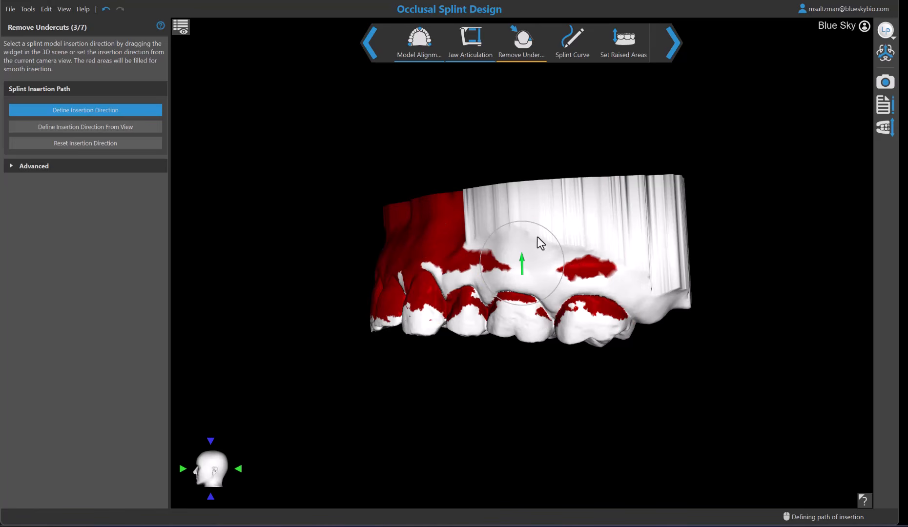
drag(545, 236, 535, 275)
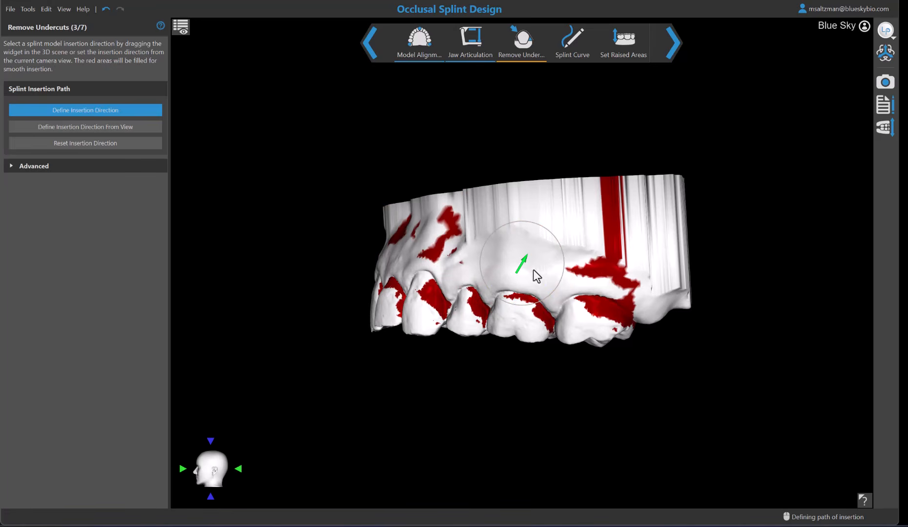
- Check the undercut areas from the occlusal view and the patient's right side, and advance to the splint curve stage
right_drag(287, 407, 686, 100)
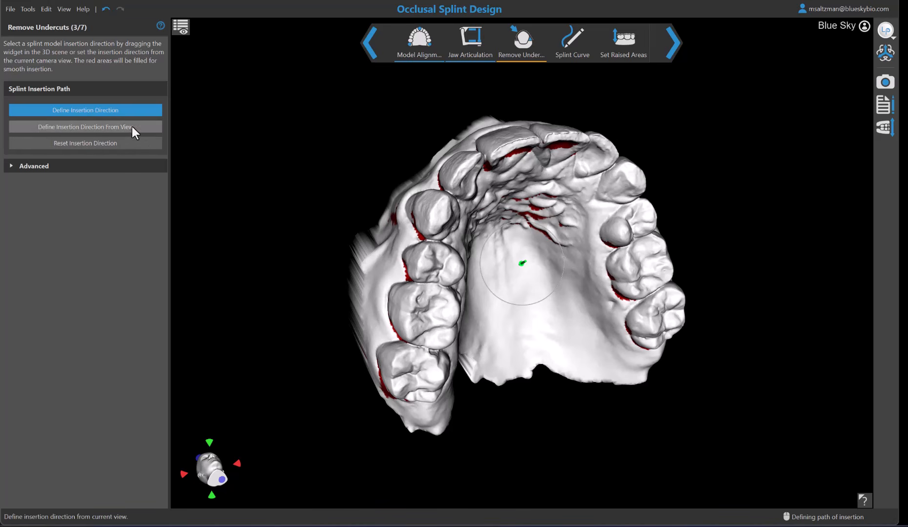
right_drag(560, 121, 428, 260)
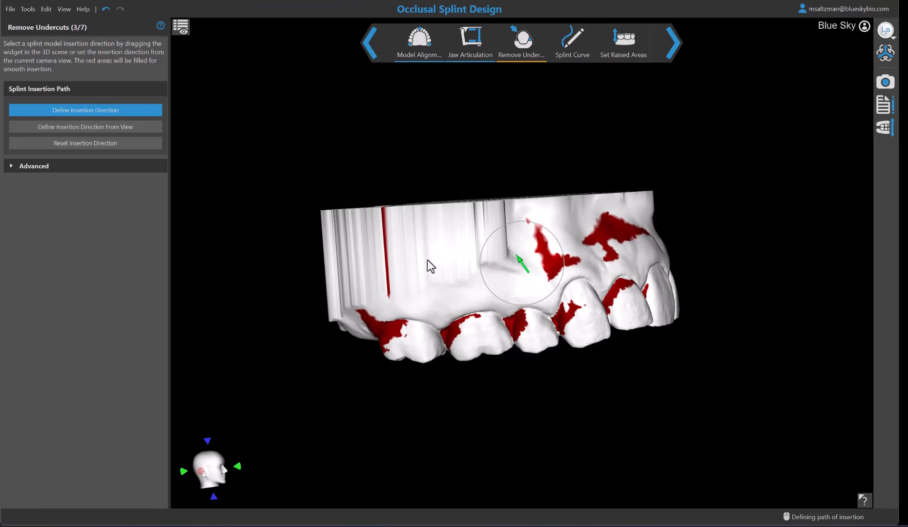
click(671, 45)
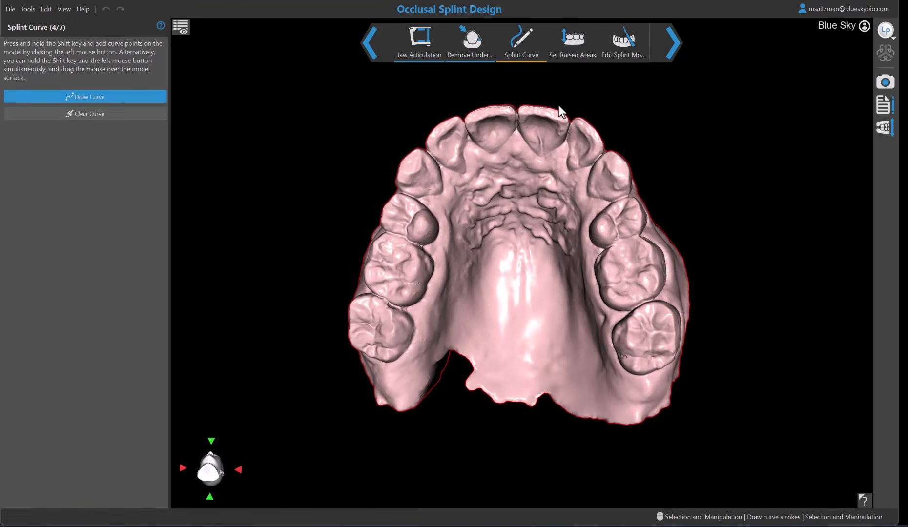
- Draw the palatal part of the splint curve from the patient's right rearmost molar, behind the front teeth, to the left rearmost molar
right_drag(486, 394, 573, 378)
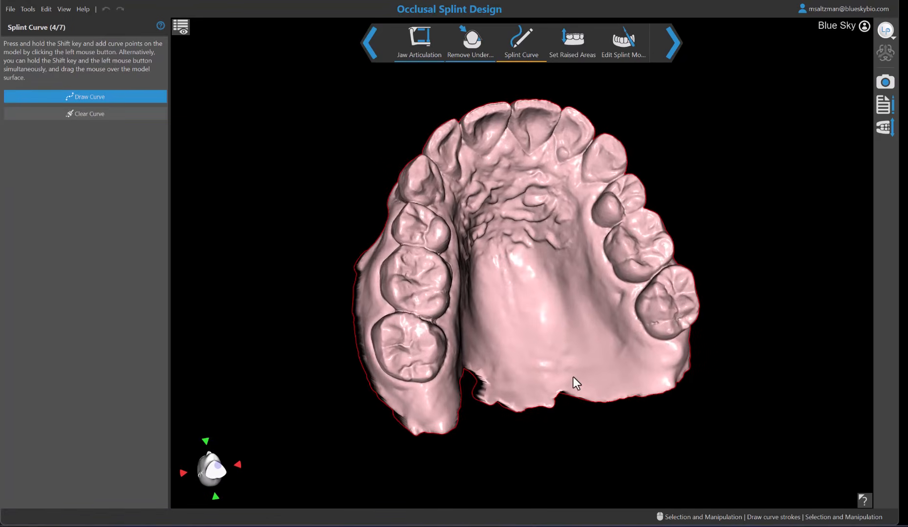
right_drag(659, 148, 531, 337)
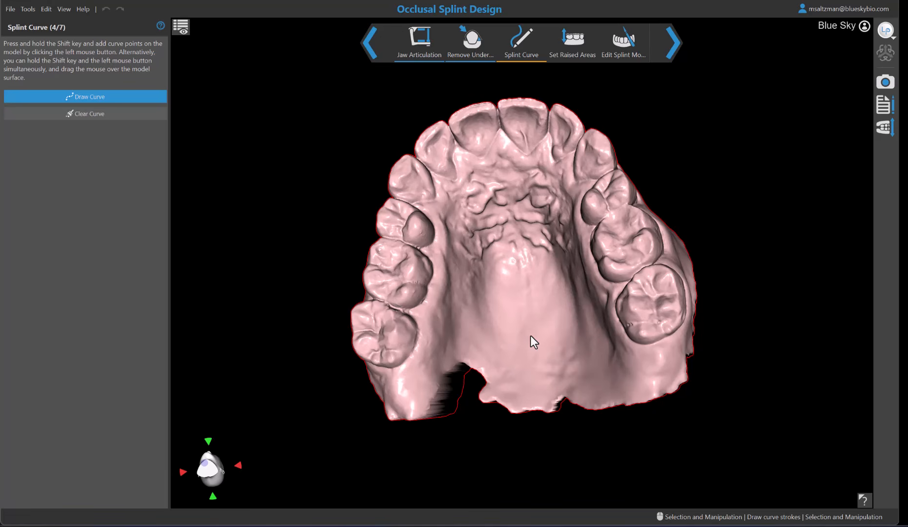
right_drag(527, 335, 476, 358)
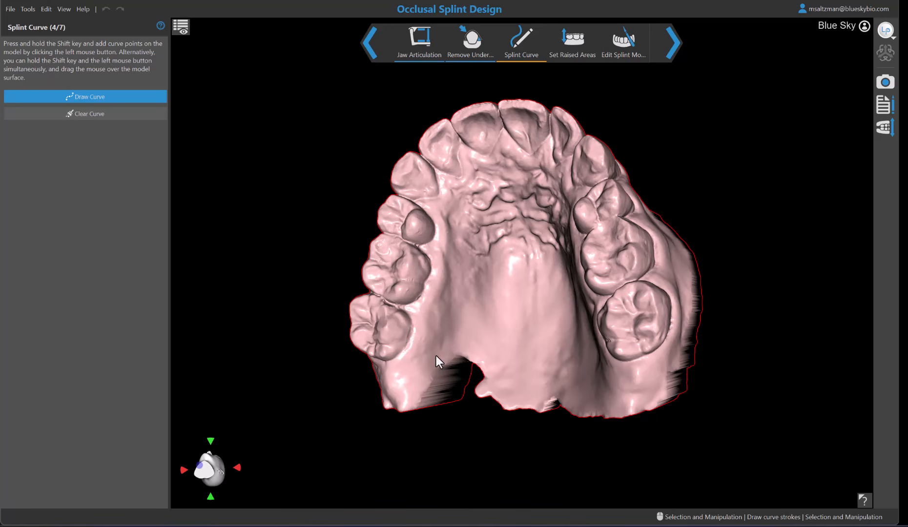
right_drag(492, 345, 546, 335)
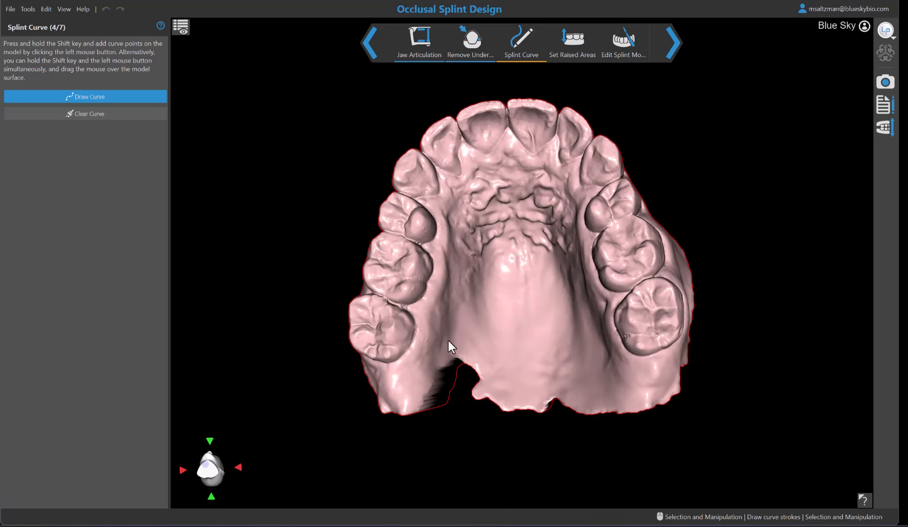
shift+drag(412, 355, 421, 313)
shift+drag(432, 257, 440, 196)
mouse_move(457, 165)
shift+mouse_down()
mouse_move(500, 146)
mouse_move(558, 164)
mouse_move(579, 185)
shift+mouse_up()
mouse_move(553, 313)
mouse_down()
mouse_move(639, 242)
mouse_move(613, 259)
mouse_move(644, 320)
mouse_up()
shift+click(583, 199)
shift+click(592, 224)
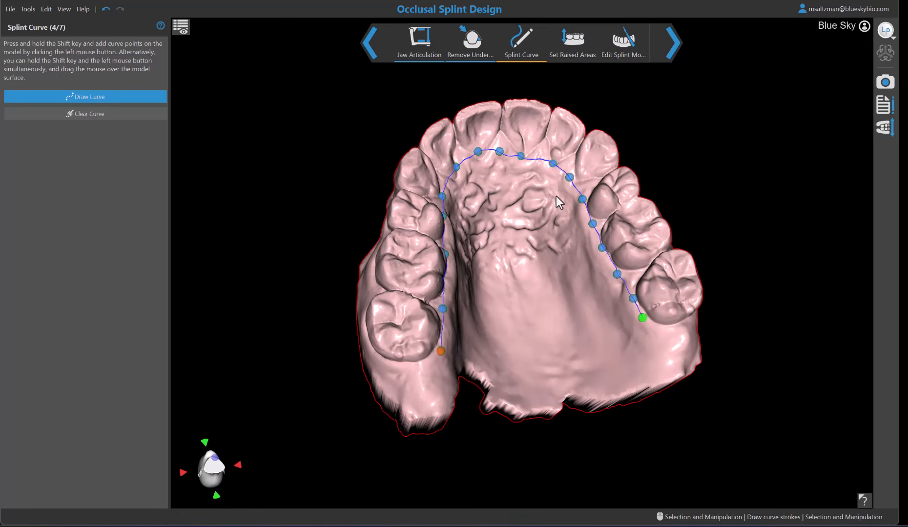
- Continue the splint curve around the back of the patient's left rearmost molar and along the buccal side to the canine
mouse_move(648, 363)
mouse_down()
mouse_move(713, 254)
mouse_move(543, 281)
mouse_move(705, 210)
mouse_move(706, 266)
mouse_move(654, 346)
mouse_up()
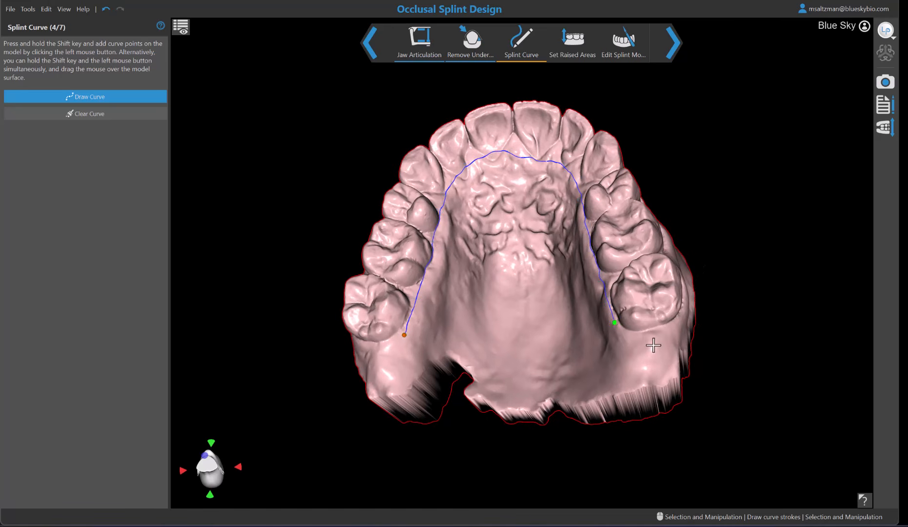
drag(777, 149, 577, 265)
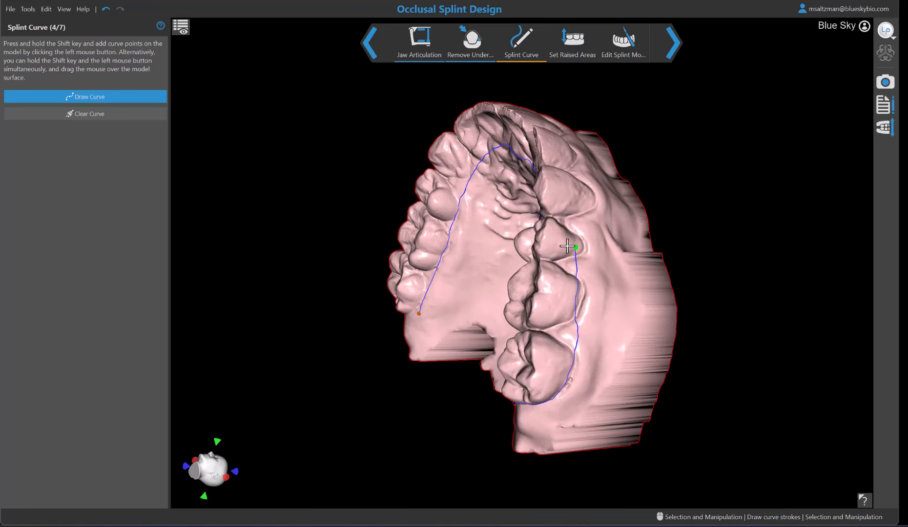
drag(560, 238, 536, 269)
shift+click(519, 274)
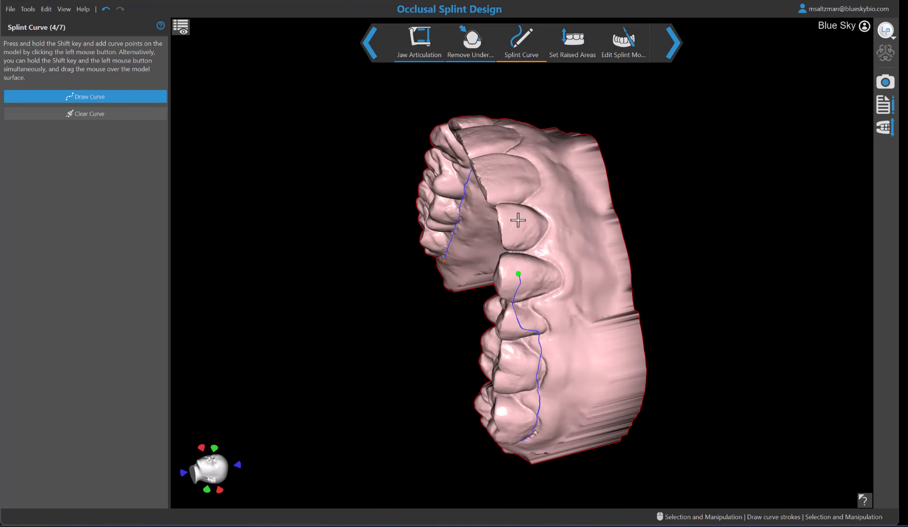
- Carry the splint curve across the facial surfaces of the upper incisors toward the patient's right side
shift+click(518, 221)
shift+click(508, 172)
drag(517, 119, 501, 227)
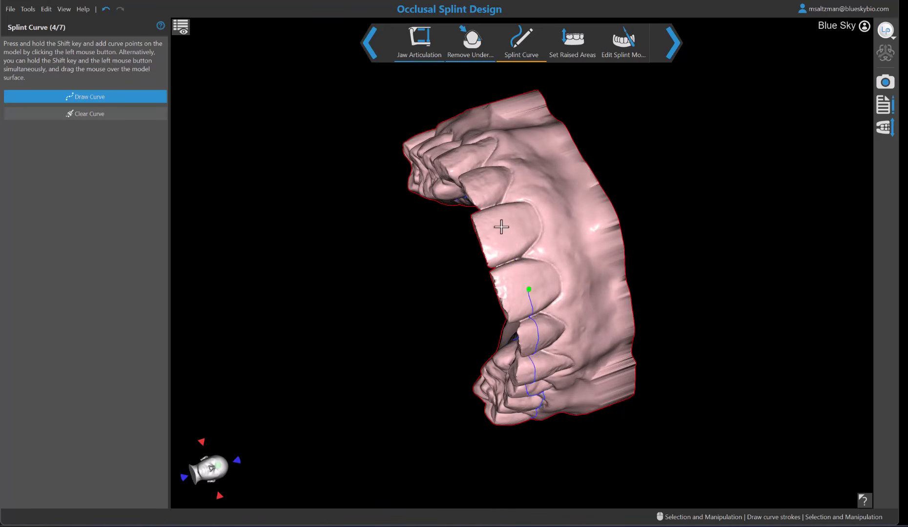
drag(498, 152, 534, 340)
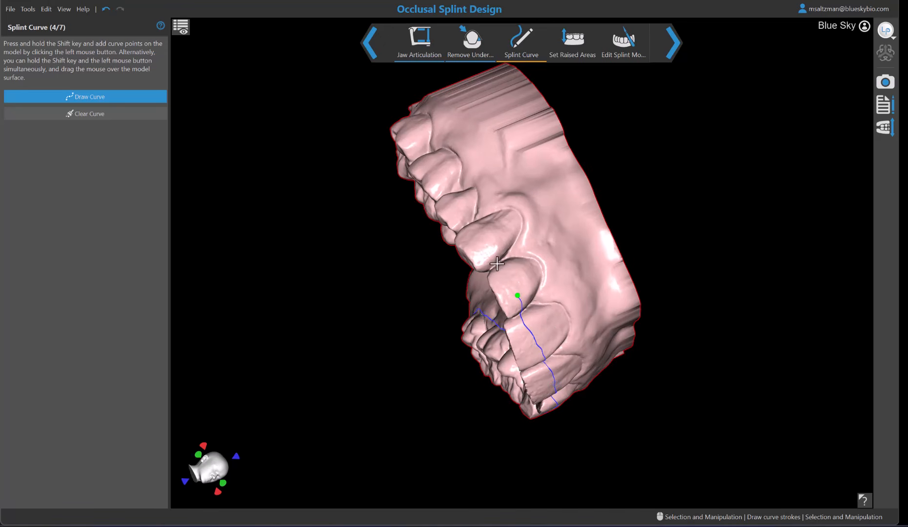
- Extend the splint curve along the buccal side of the patient's right back teeth
shift+click(455, 207)
shift+click(471, 187)
shift+click(464, 155)
drag(444, 124, 706, 359)
- Wrap the splint curve around the back of the patient's right rearmost molar and close it at its starting point
shift+click(632, 226)
shift+click(607, 199)
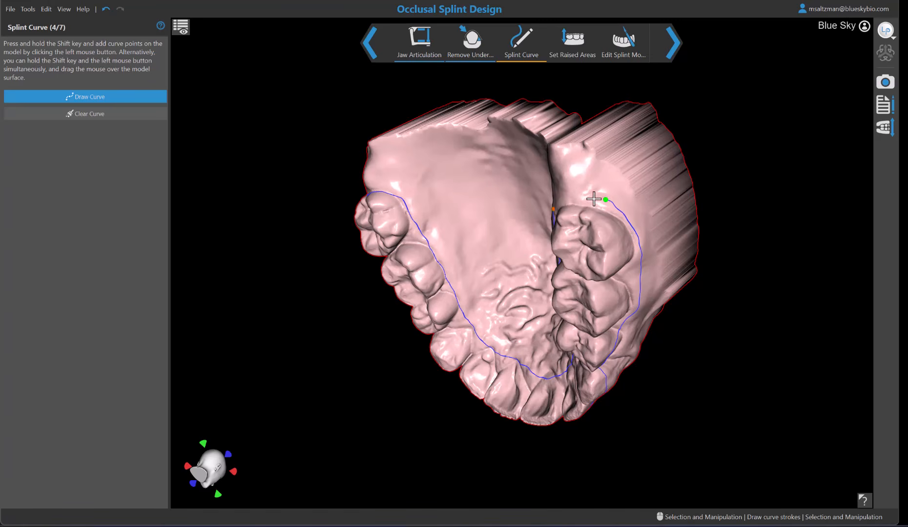
shift+click(586, 198)
drag(460, 222, 674, 181)
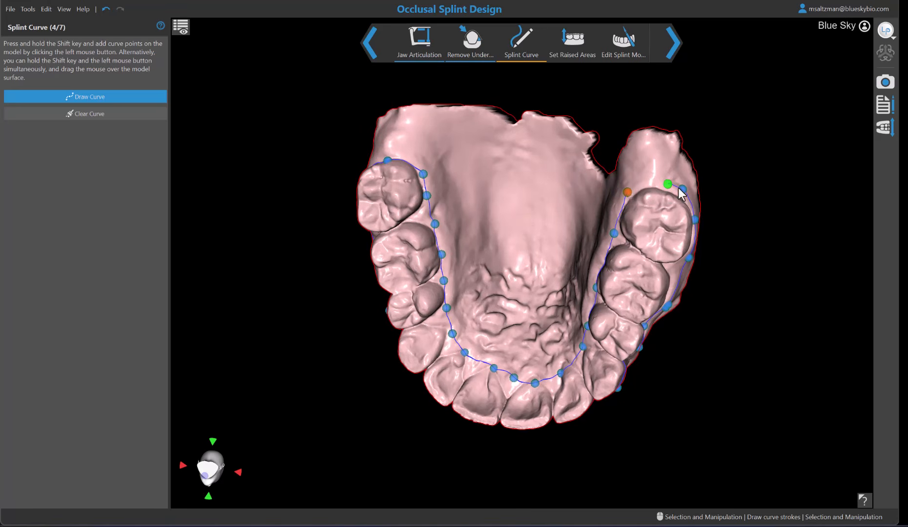
key(shift)
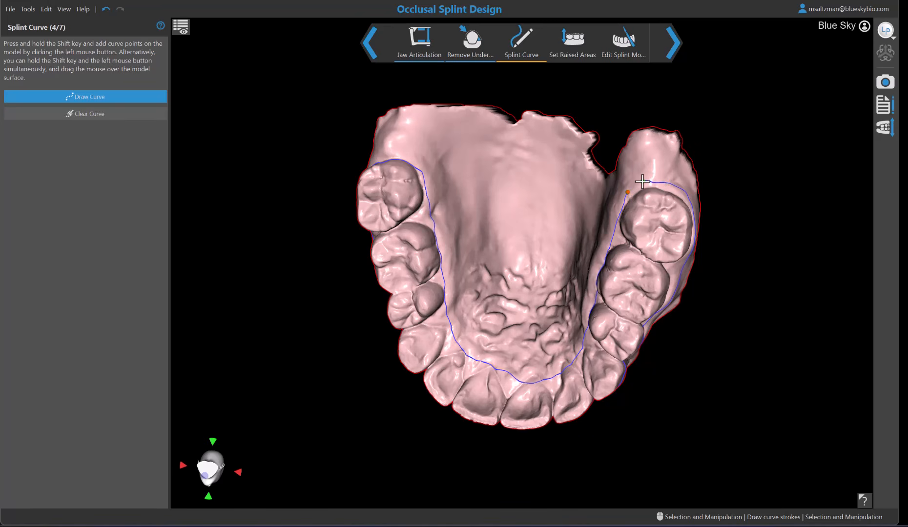
shift+drag(643, 181, 636, 189)
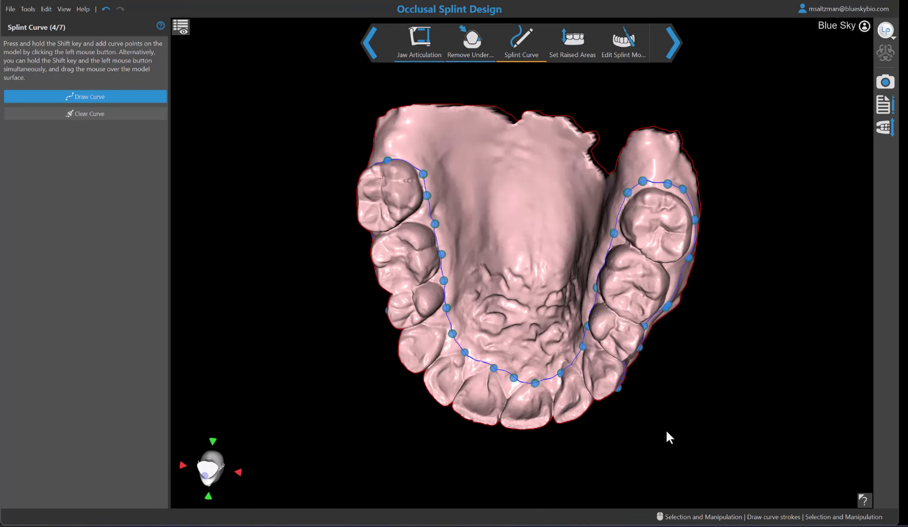
- Adjust a buccal control point near the patient's right molars, check the whole splint curve, and advance to setting raised areas
drag(701, 313, 411, 154)
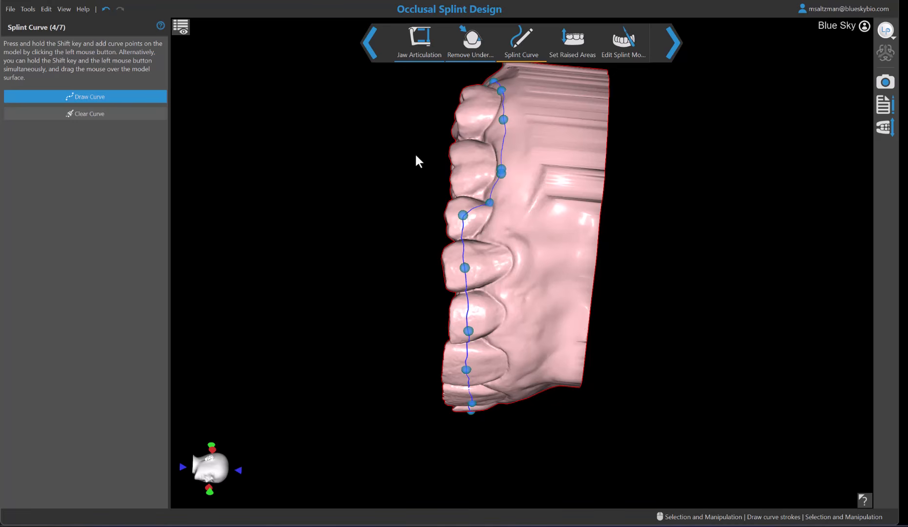
drag(502, 179, 497, 187)
drag(375, 260, 531, 367)
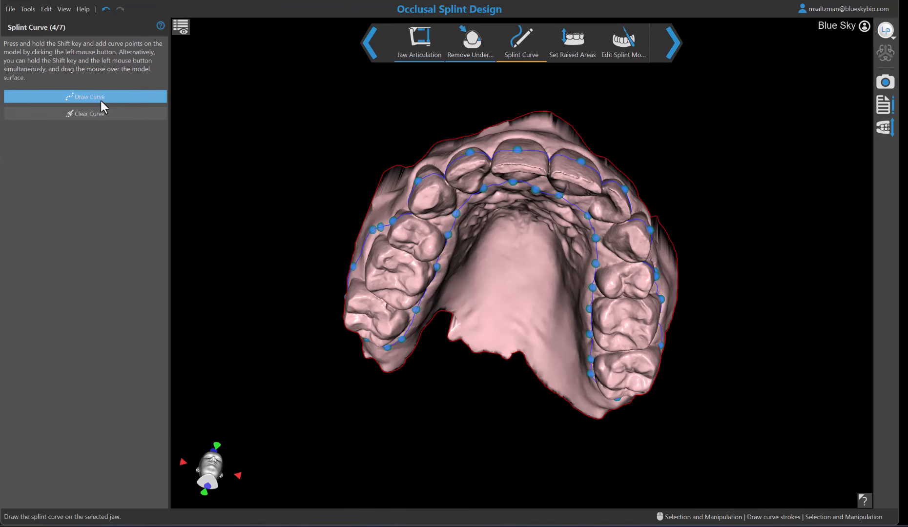
mouse_move(341, 129)
mouse_down()
mouse_move(413, 257)
mouse_move(405, 331)
mouse_move(274, 241)
mouse_move(559, 239)
mouse_move(450, 254)
mouse_move(376, 250)
mouse_up()
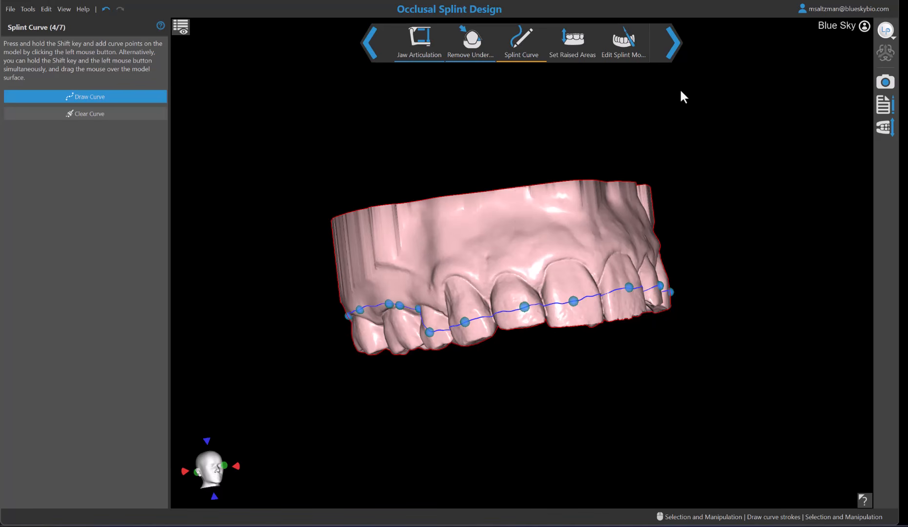
click(675, 47)
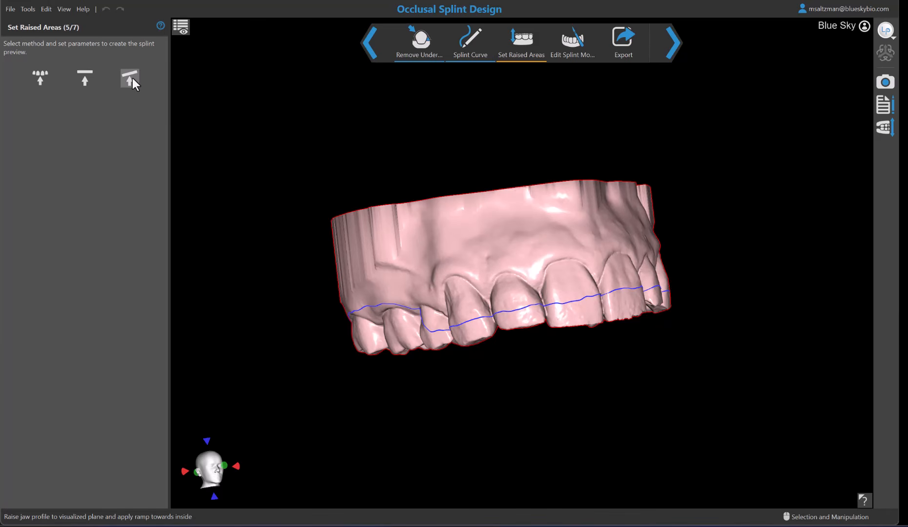
- Create the splint preview with the Raise to Plane method and show the lower jaw model beneath it
click(85, 80)
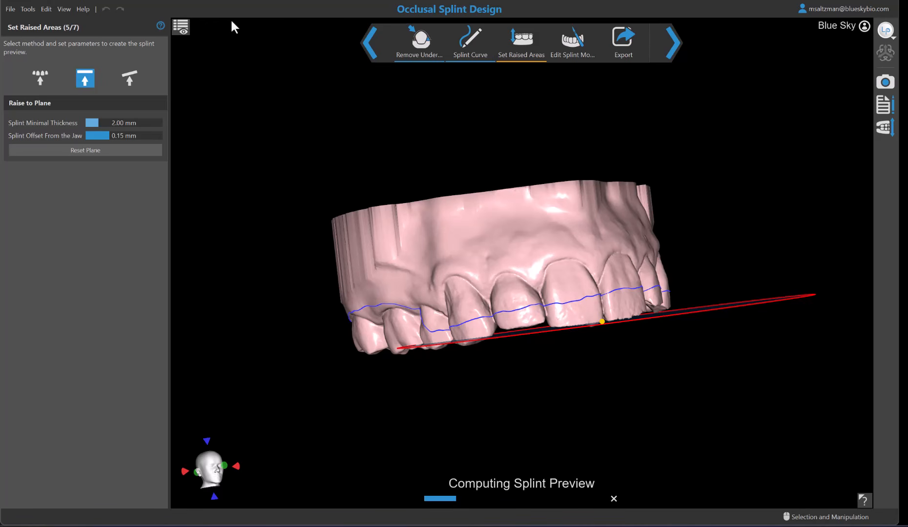
drag(603, 409, 649, 382)
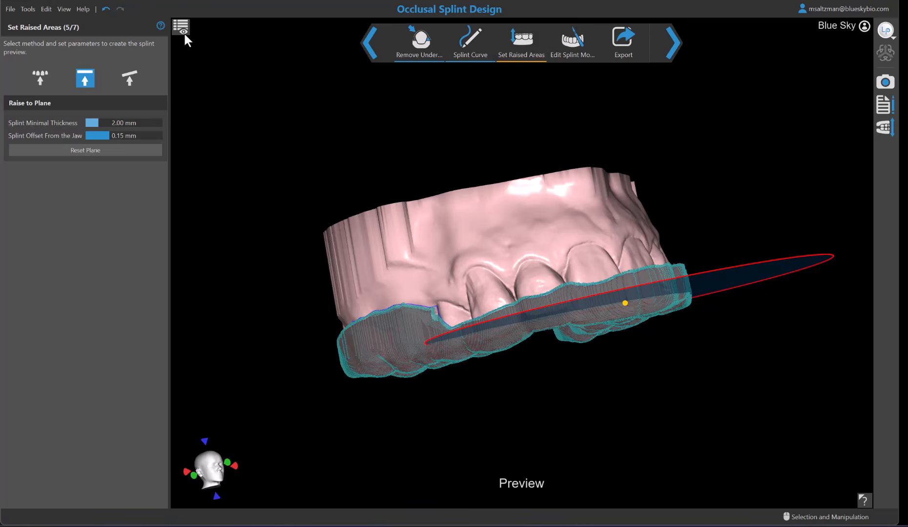
mouse_move(182, 28)
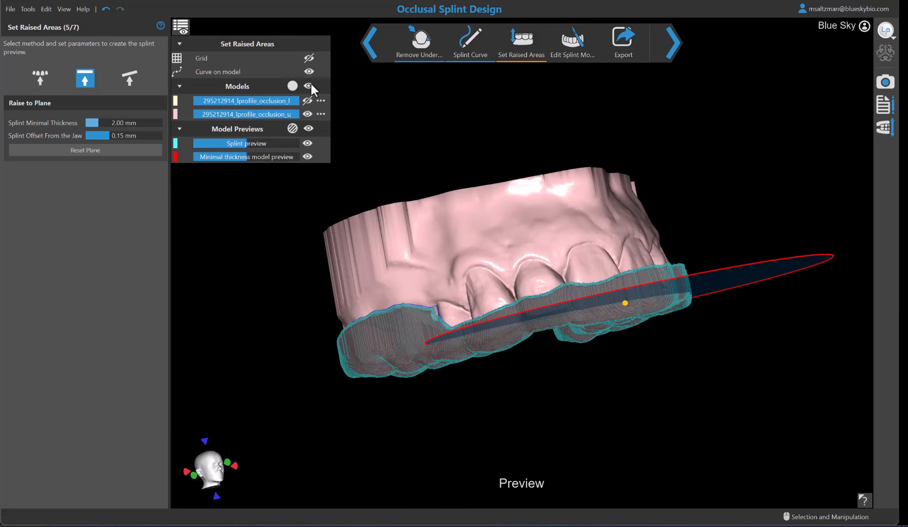
click(307, 101)
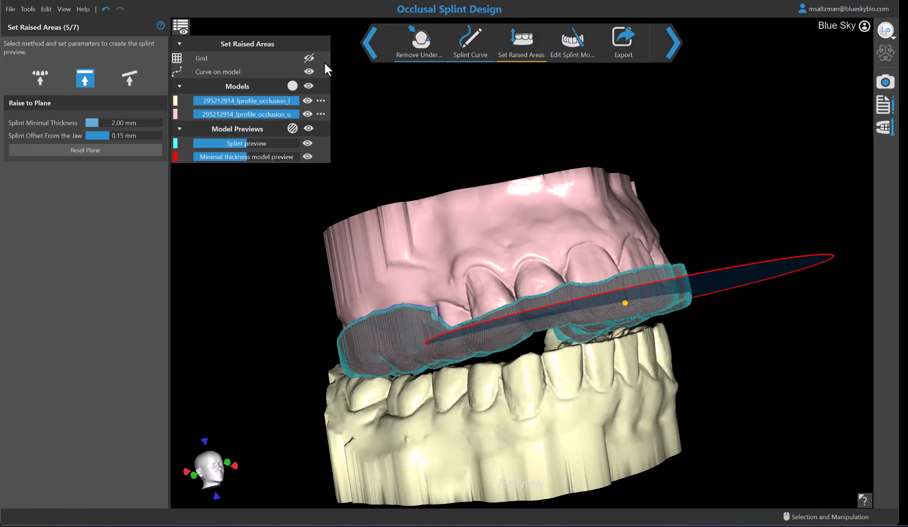
right_drag(646, 389, 685, 378)
- Lower the raising plane to the biting edges of the lower teeth and check the updated splint preview
mouse_move(726, 265)
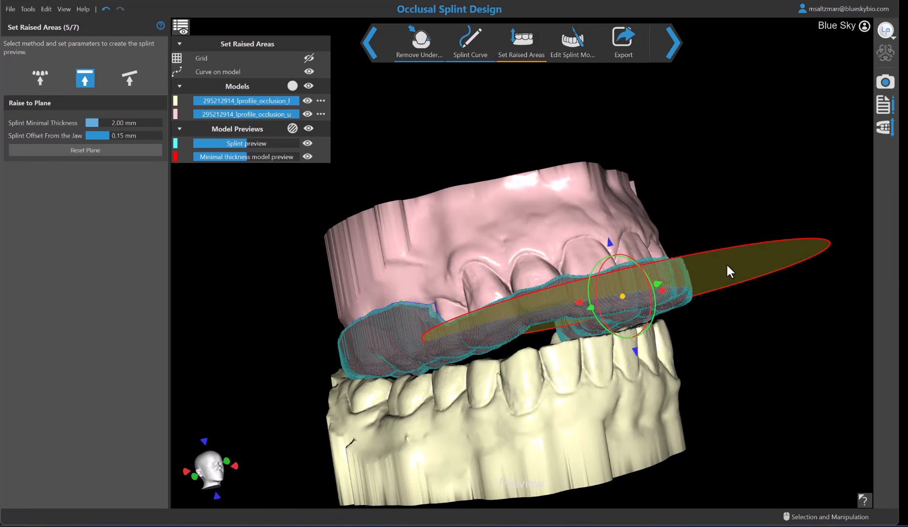
drag(636, 363, 646, 387)
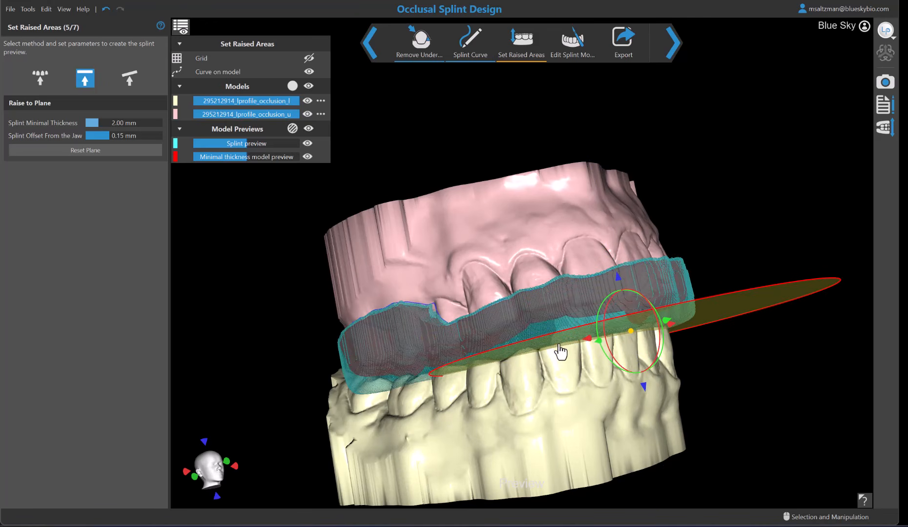
drag(742, 176, 645, 240)
right_drag(570, 246, 708, 218)
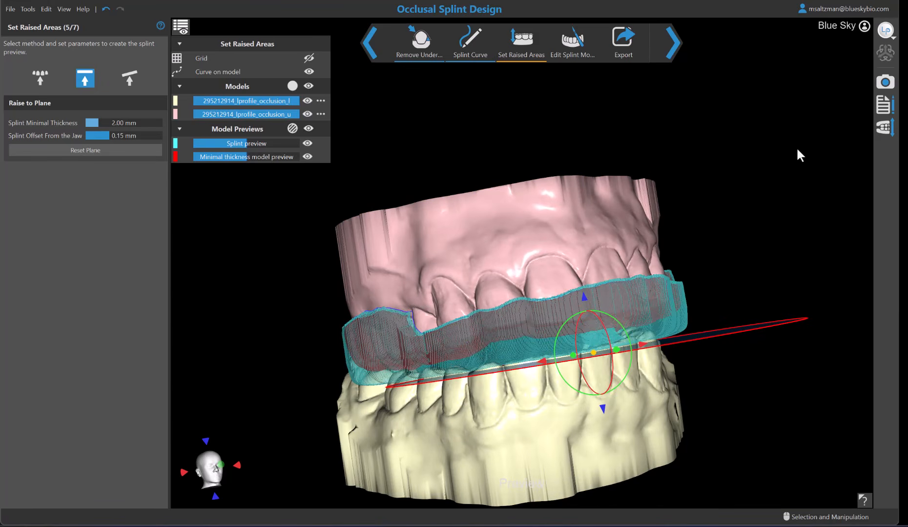
right_drag(782, 241, 766, 228)
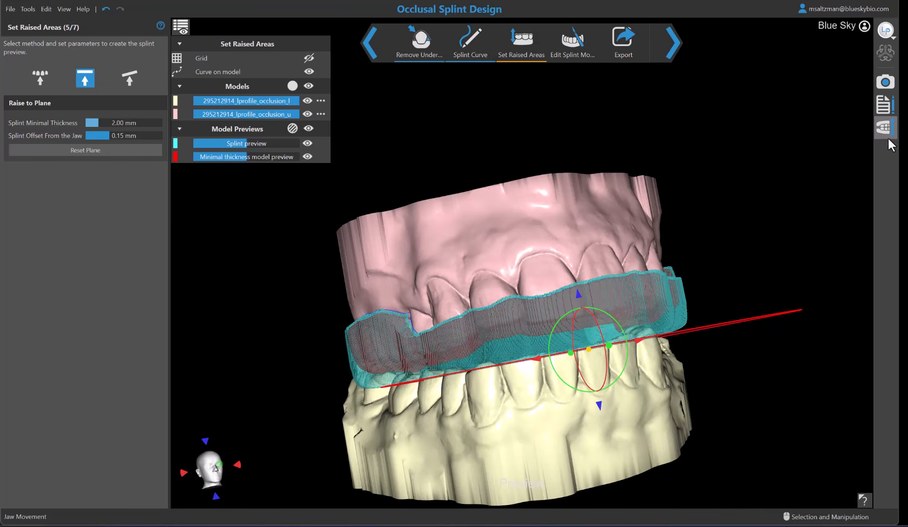
- Set the articulator opening between the upper and lower jaws to 3.5 mm
click(875, 132)
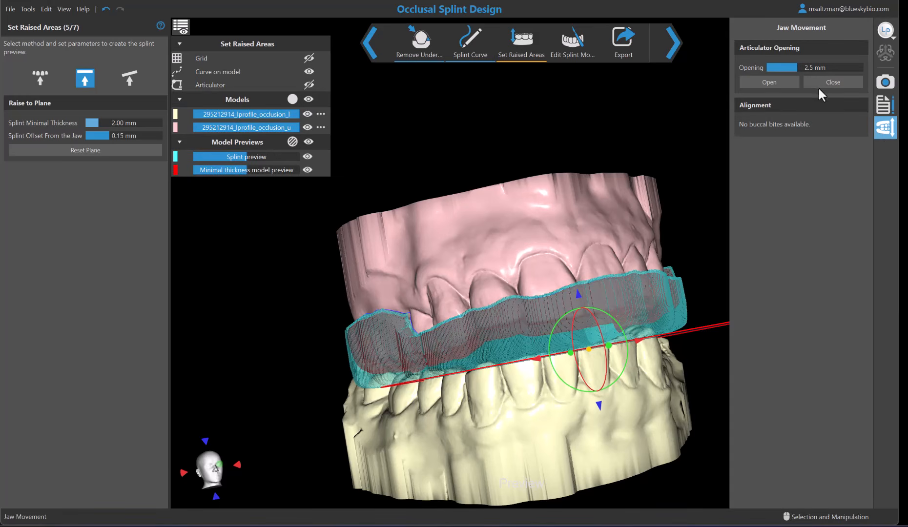
click(799, 67)
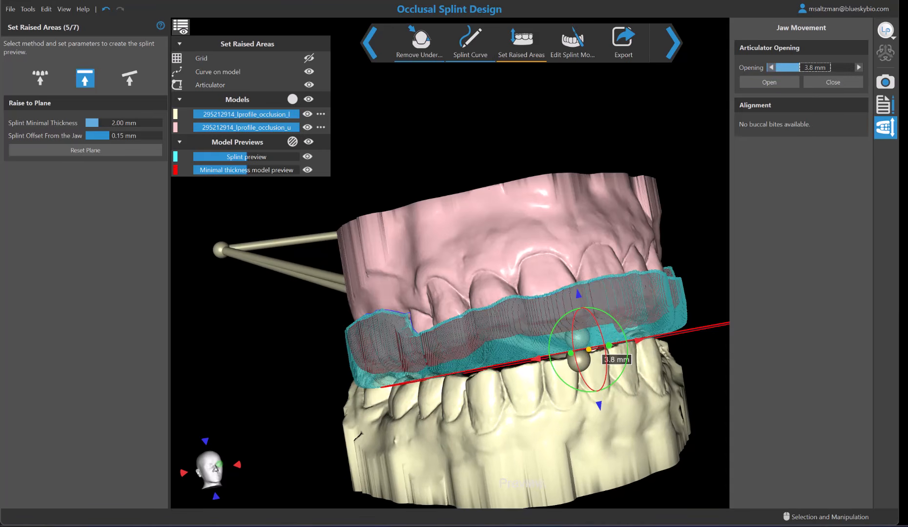
double_click(812, 67)
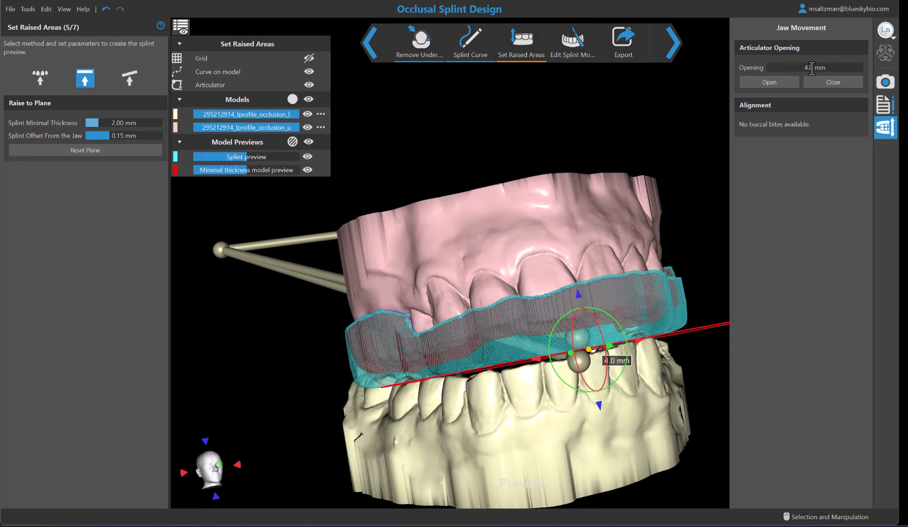
text(2.5)
click(789, 78)
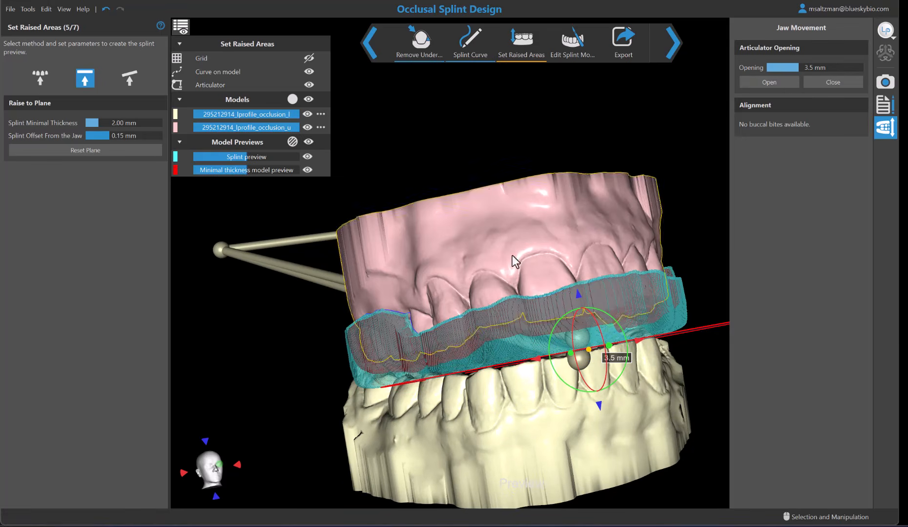
- Lower the raising plane by about 1.3 mm toward the lower teeth to deepen the splint preview
mouse_move(624, 483)
right_down()
mouse_move(628, 470)
mouse_move(636, 474)
right_up()
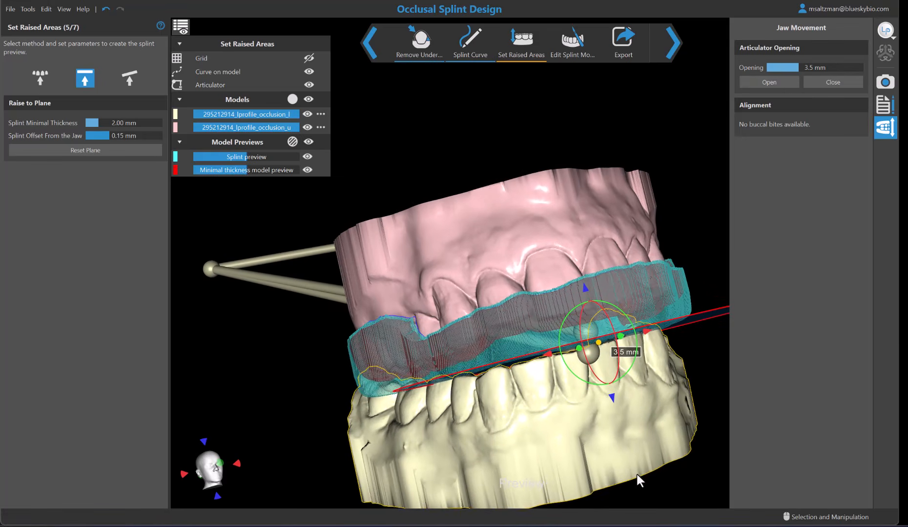
mouse_move(608, 399)
mouse_down()
mouse_move(620, 397)
mouse_move(621, 408)
mouse_up()
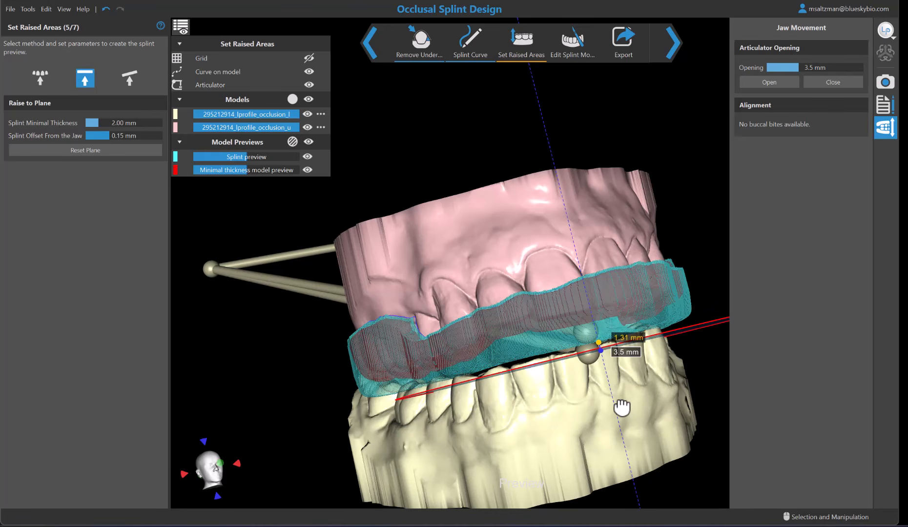
drag(621, 407, 621, 407)
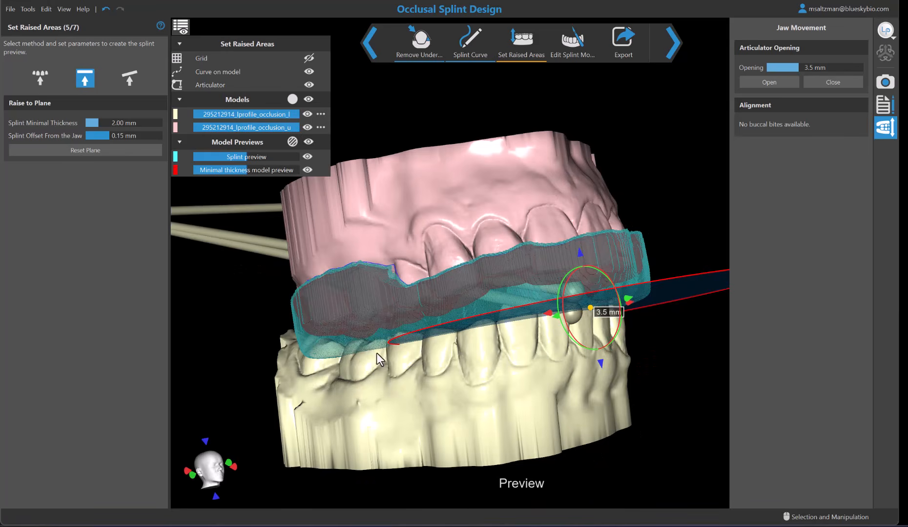
- Tilt the raising plane slightly against the lower teeth, check the splint preview, and advance to editing the splint model
right_drag(377, 354, 295, 418)
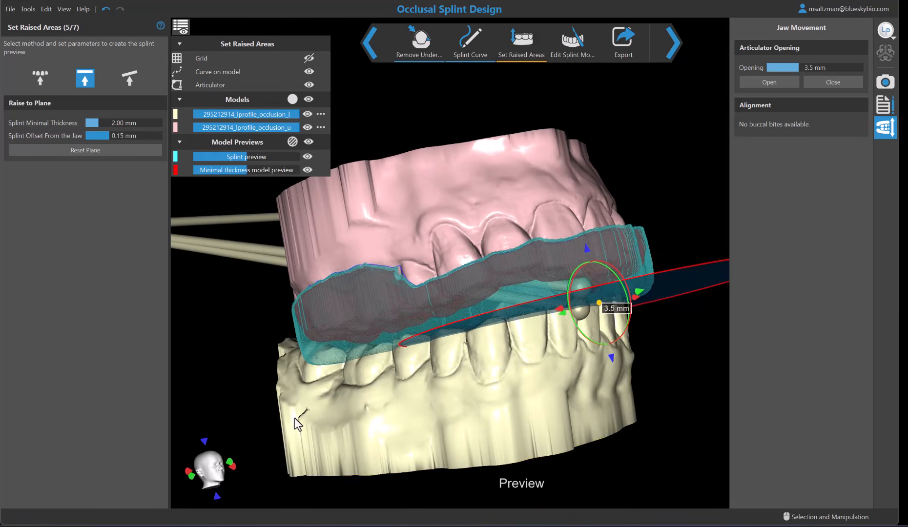
right_drag(310, 484, 324, 399)
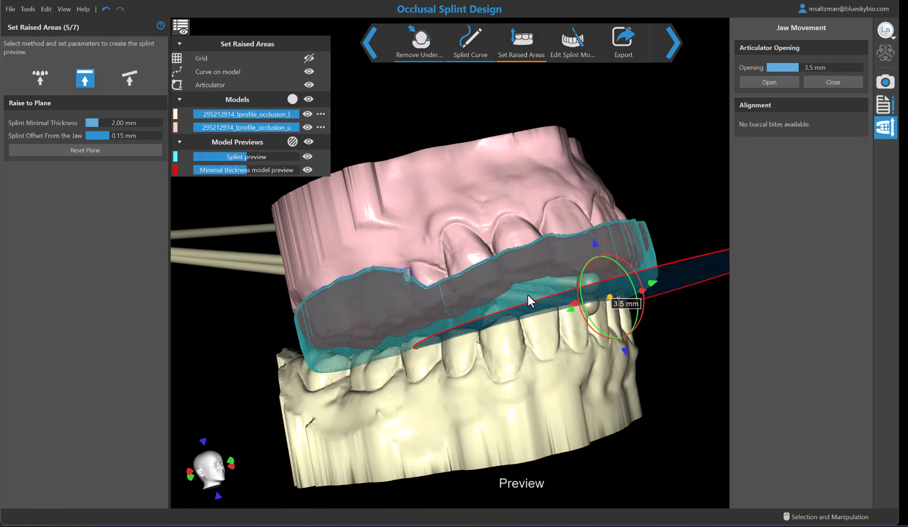
drag(634, 275, 632, 269)
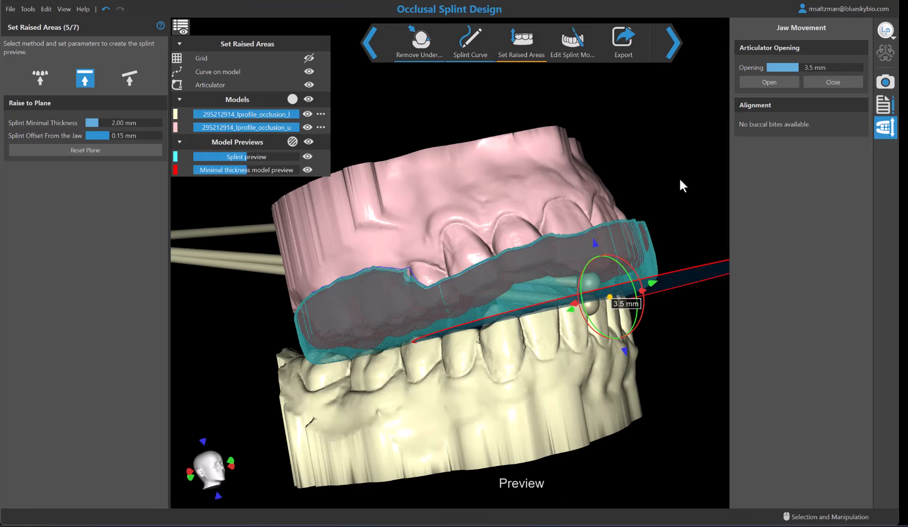
right_drag(637, 206, 684, 242)
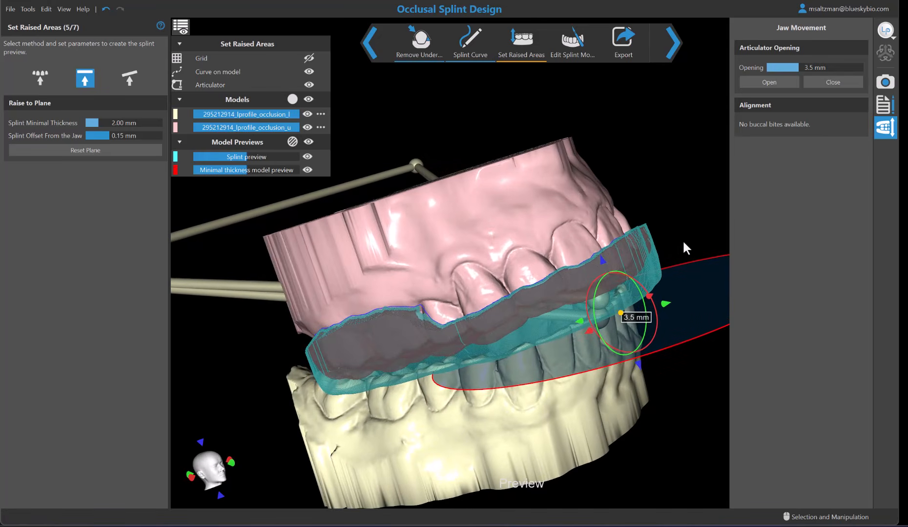
click(670, 50)
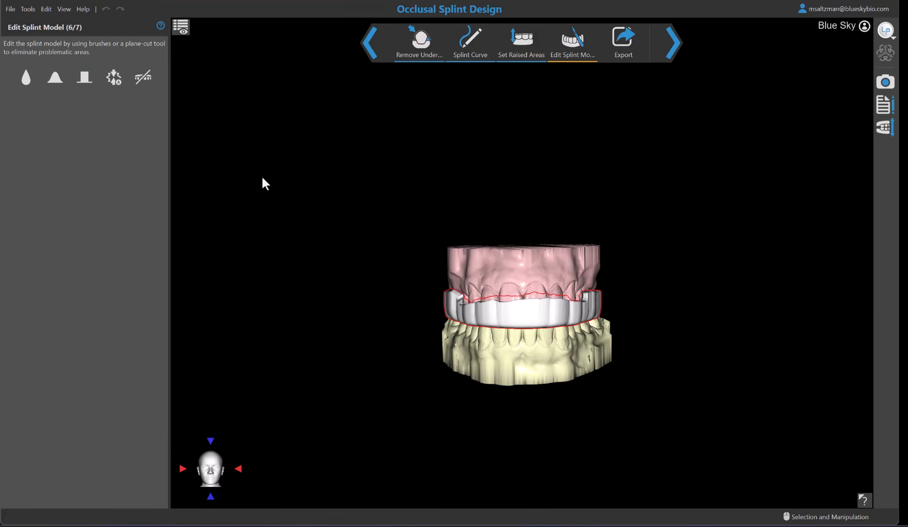
- Try making the lower jaw model transparent and hiding it, and restore it to visible and opaque
drag(353, 315, 470, 315)
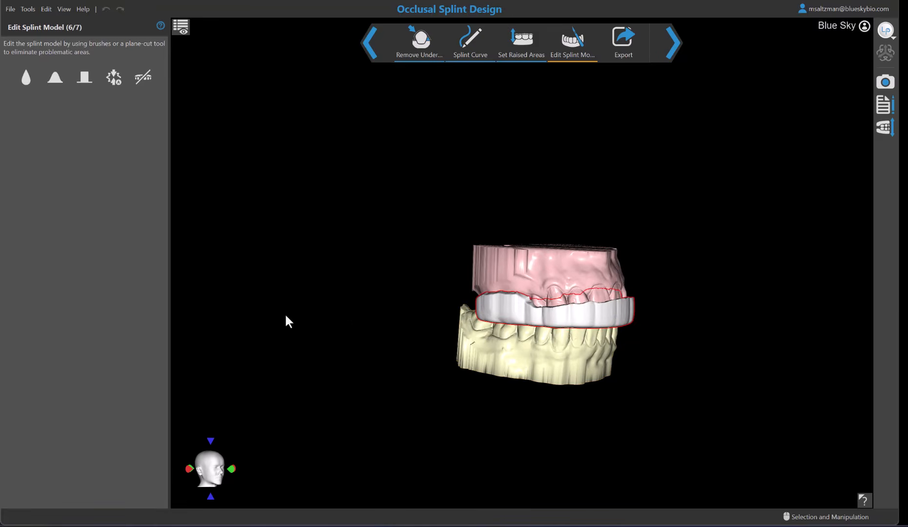
right_click(529, 344)
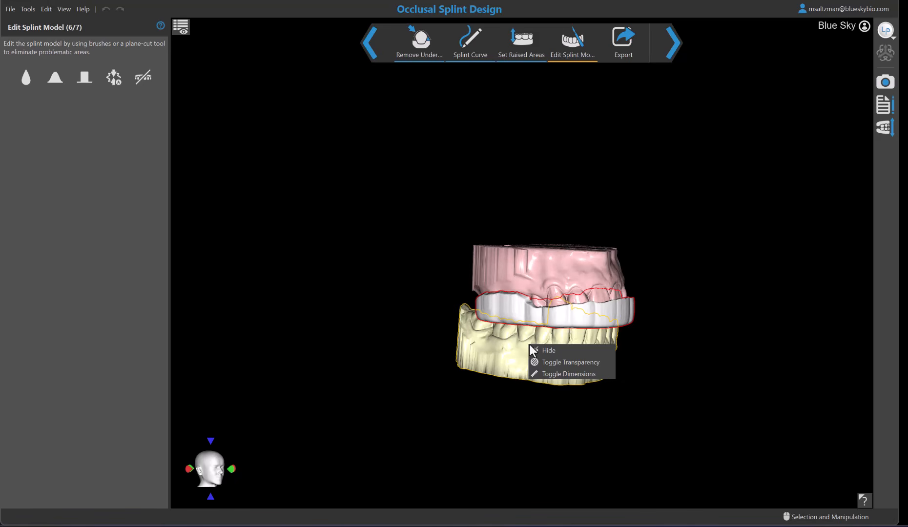
click(550, 367)
right_click(550, 367)
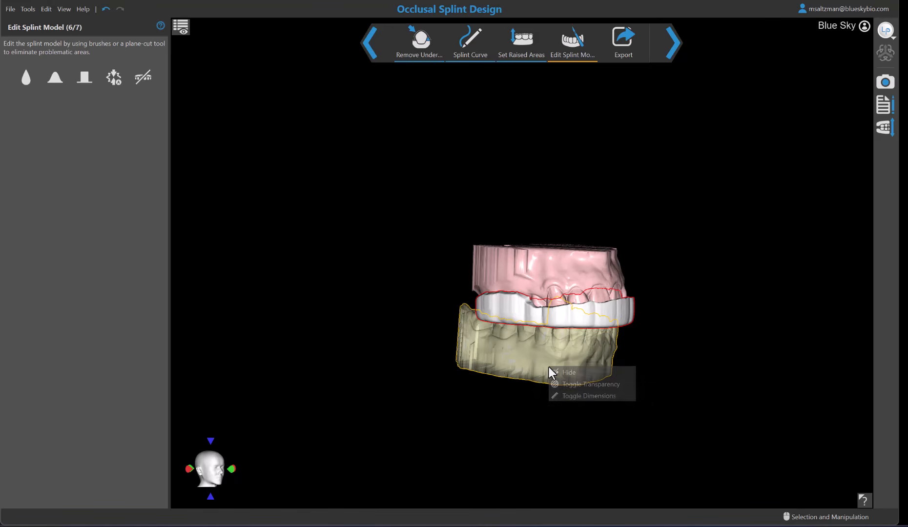
click(568, 373)
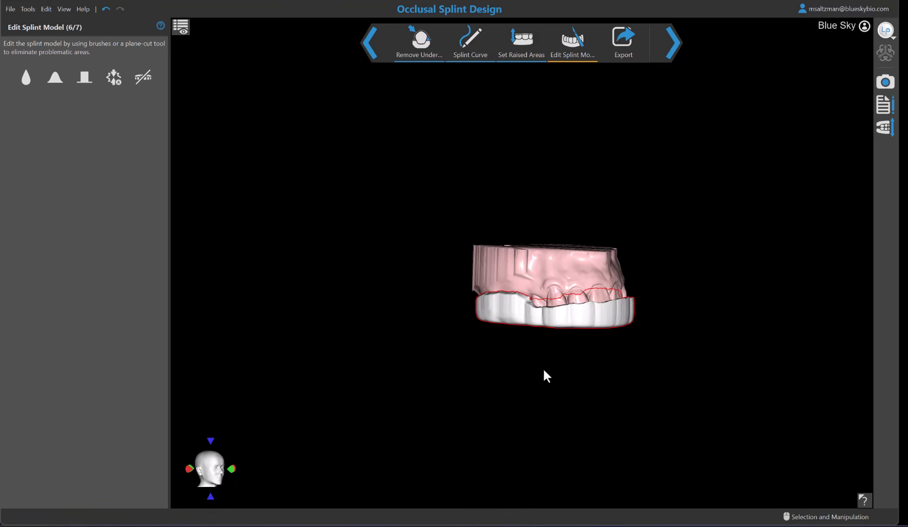
click(179, 27)
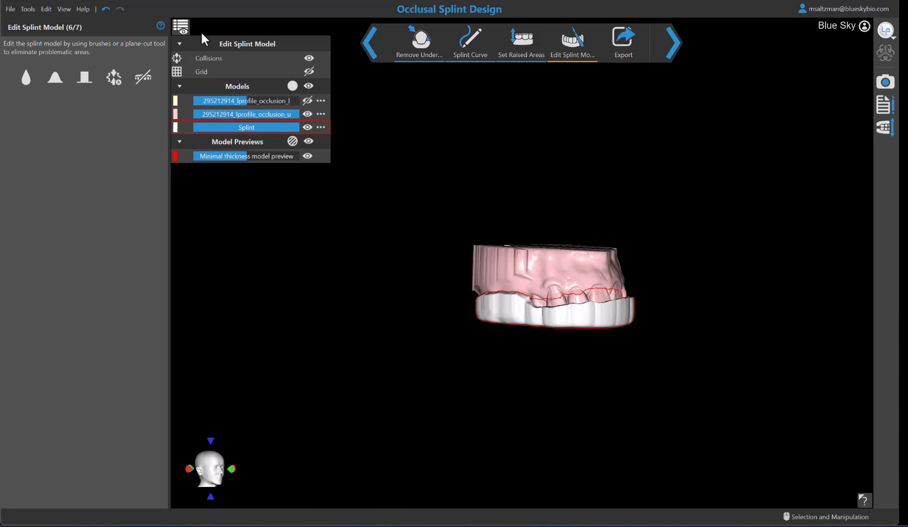
click(307, 101)
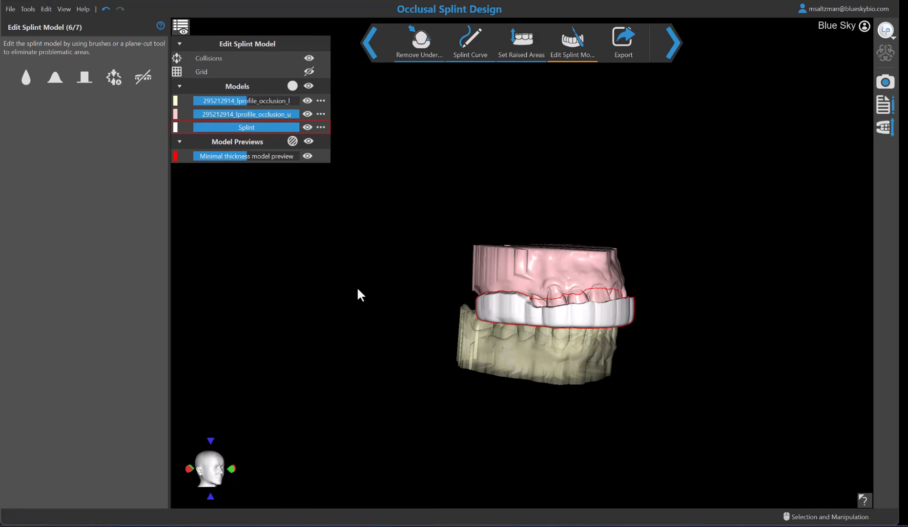
right_click(567, 361)
click(585, 385)
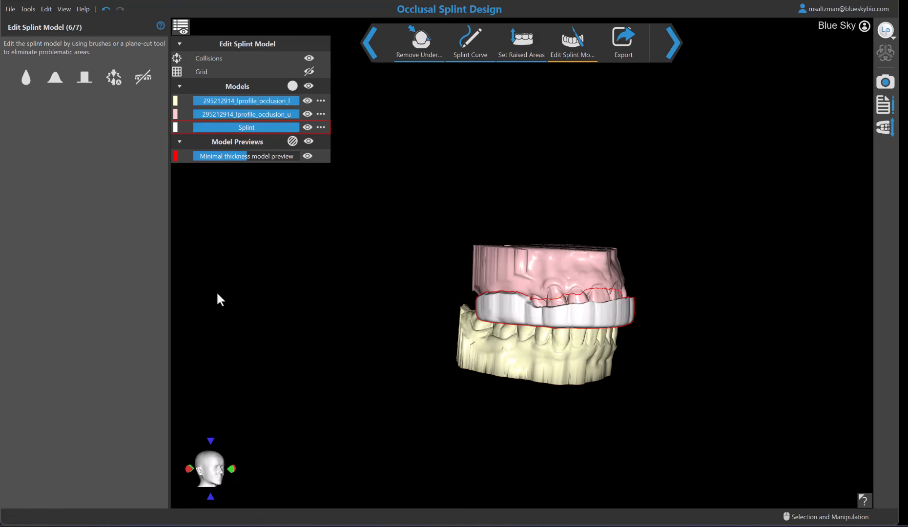
- Hide the lower jaw model and automatically resolve the collisions on the splint's biting surface with a 0.13 mm offset
click(232, 468)
drag(638, 484, 582, 299)
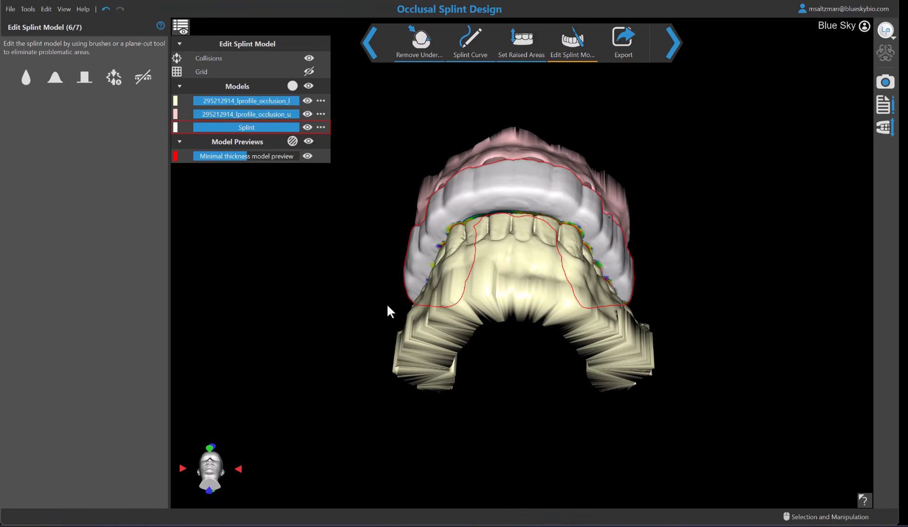
right_click(519, 282)
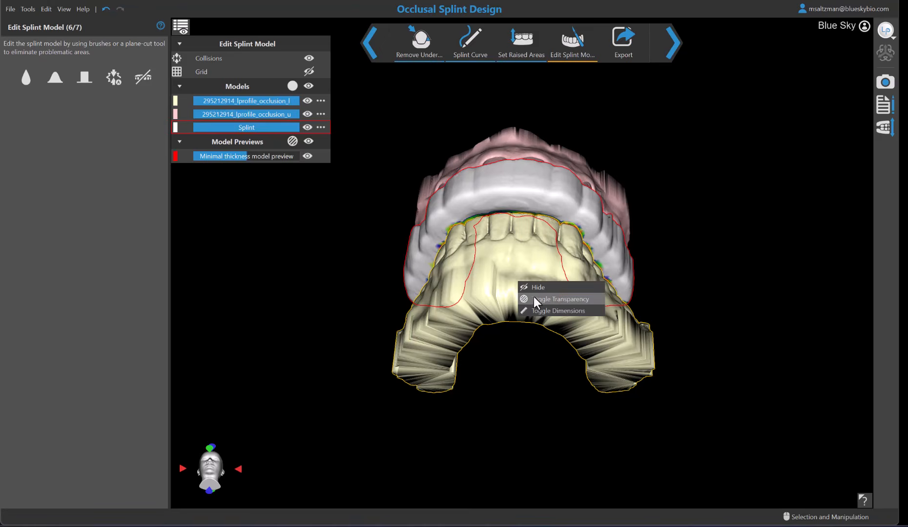
click(535, 288)
drag(505, 305, 360, 222)
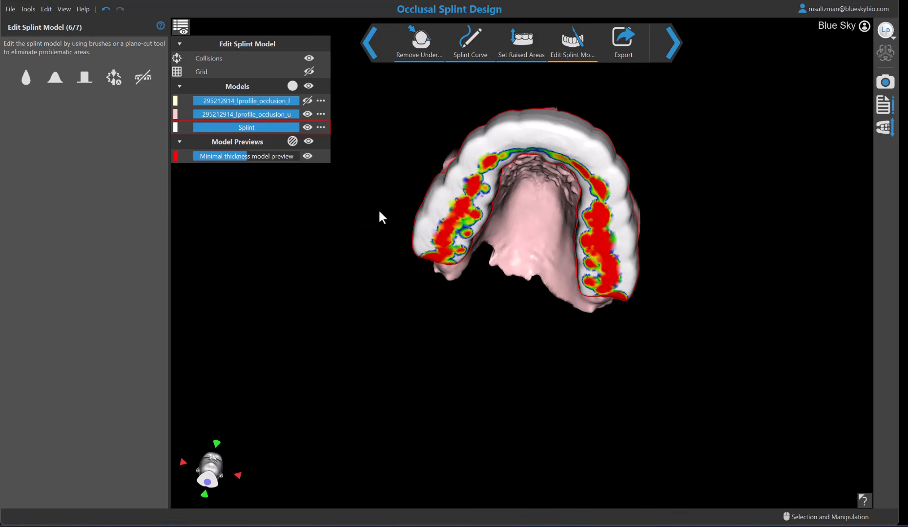
click(114, 77)
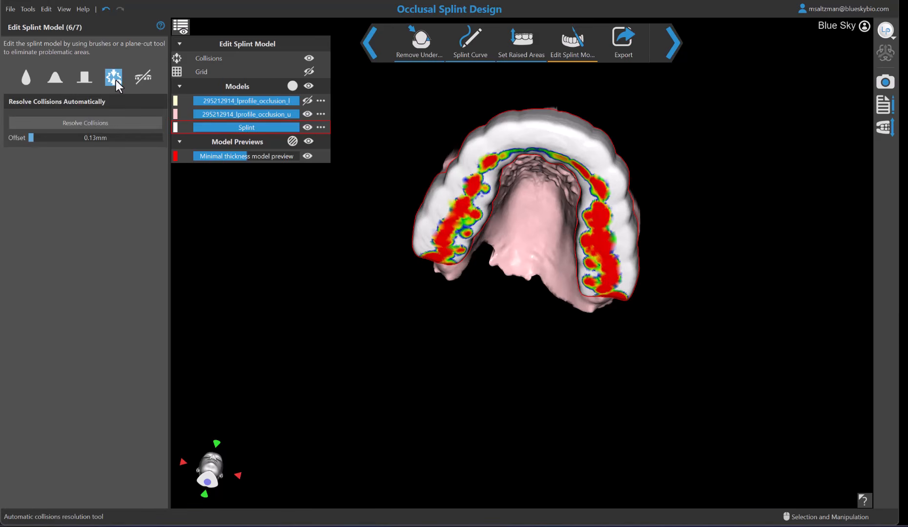
click(107, 125)
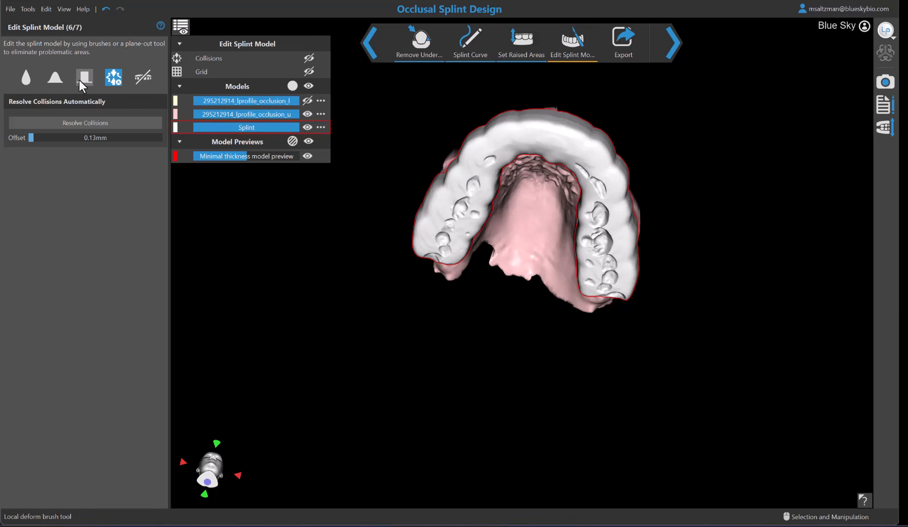
- Smooth the tooth indentations along both sides of the splint's biting surface with a 93 px brush at 50% strength
click(26, 77)
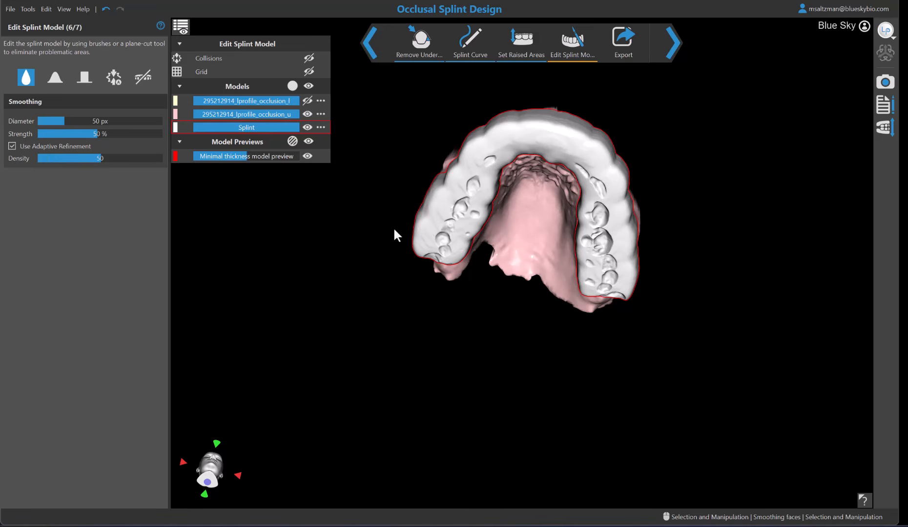
mouse_move(449, 243)
mouse_down()
mouse_move(436, 240)
mouse_move(436, 250)
mouse_up()
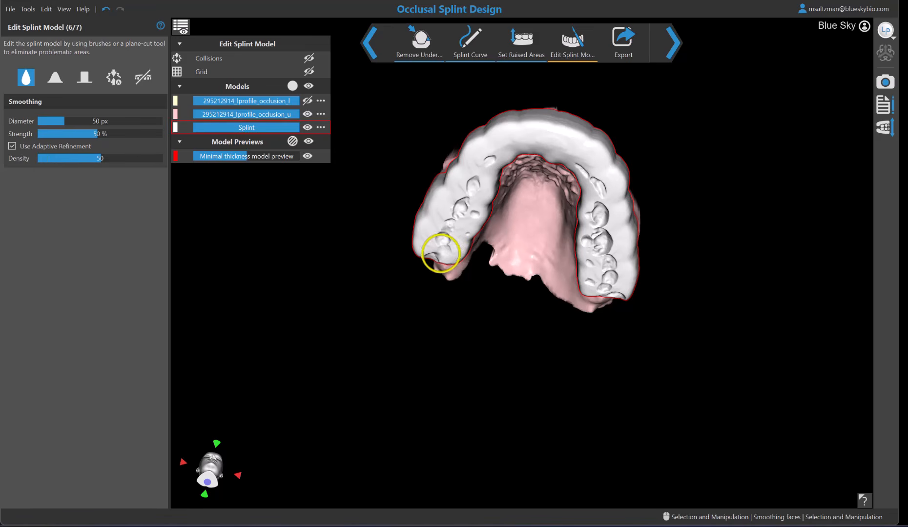
drag(64, 122, 92, 122)
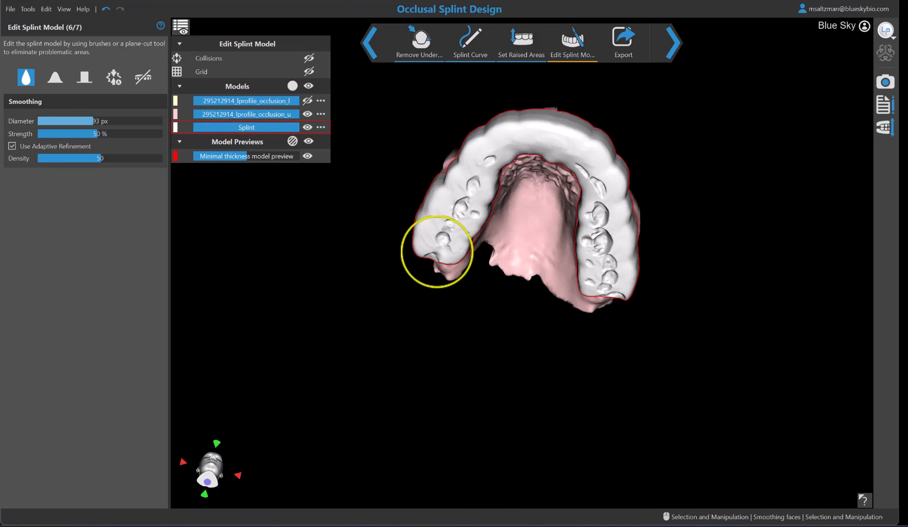
mouse_move(438, 253)
mouse_down()
mouse_move(477, 143)
mouse_move(448, 243)
mouse_up()
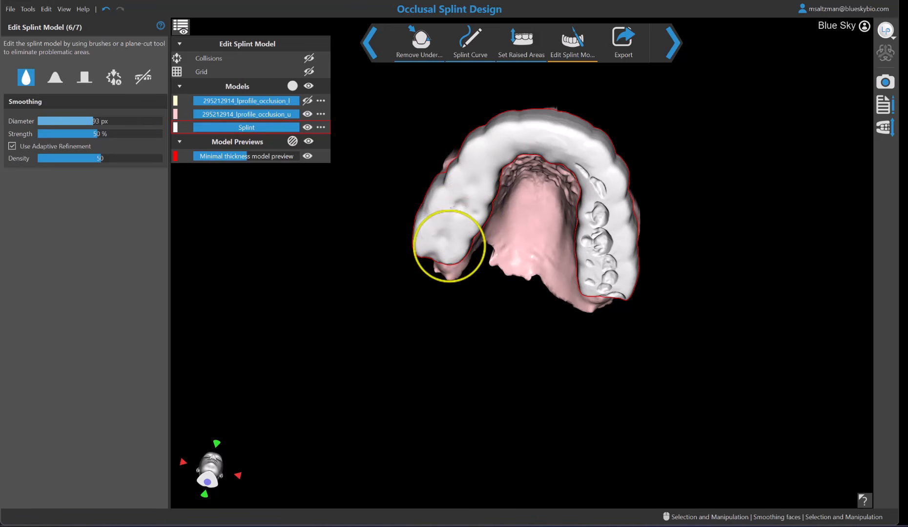
mouse_move(568, 147)
mouse_down()
mouse_move(604, 160)
mouse_move(608, 273)
mouse_move(594, 279)
mouse_move(592, 188)
mouse_move(618, 284)
mouse_up()
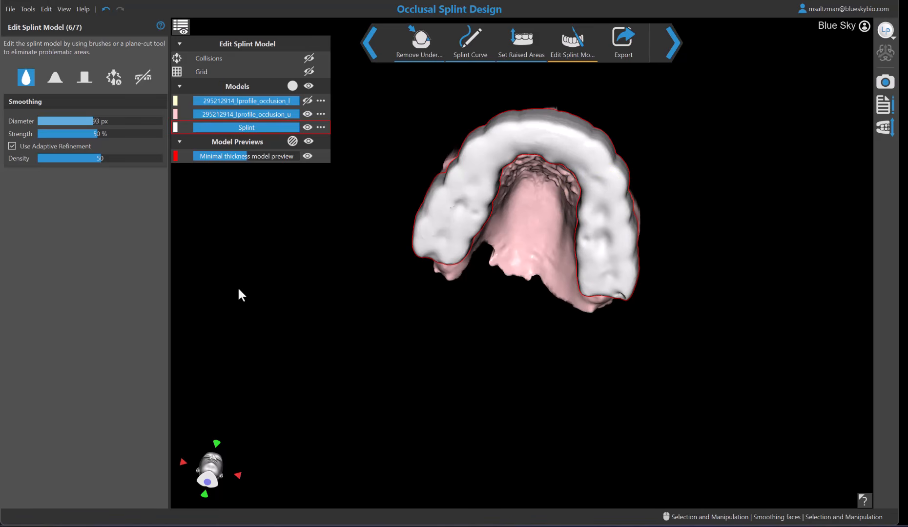
- Try repositioning and tilting the Plane Cut plane across the front of the splint, and undo the plane adjustment
drag(432, 109, 630, 395)
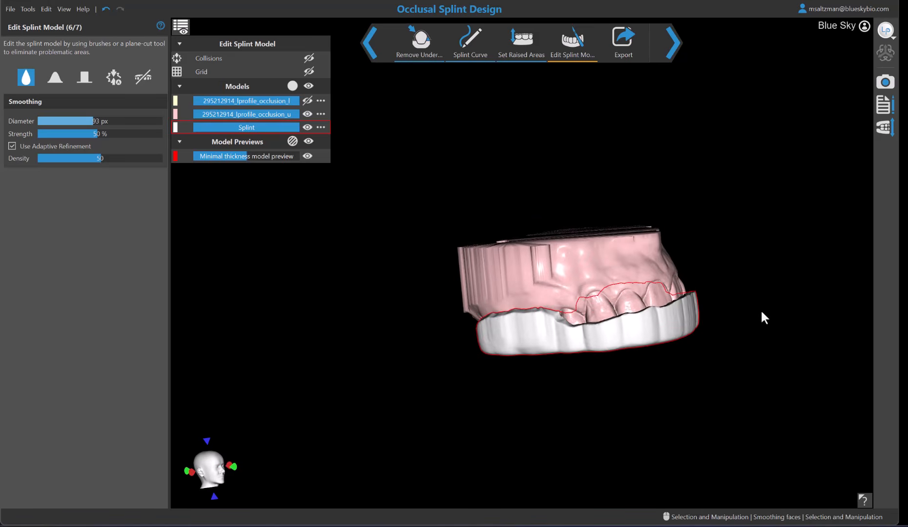
drag(761, 311, 713, 297)
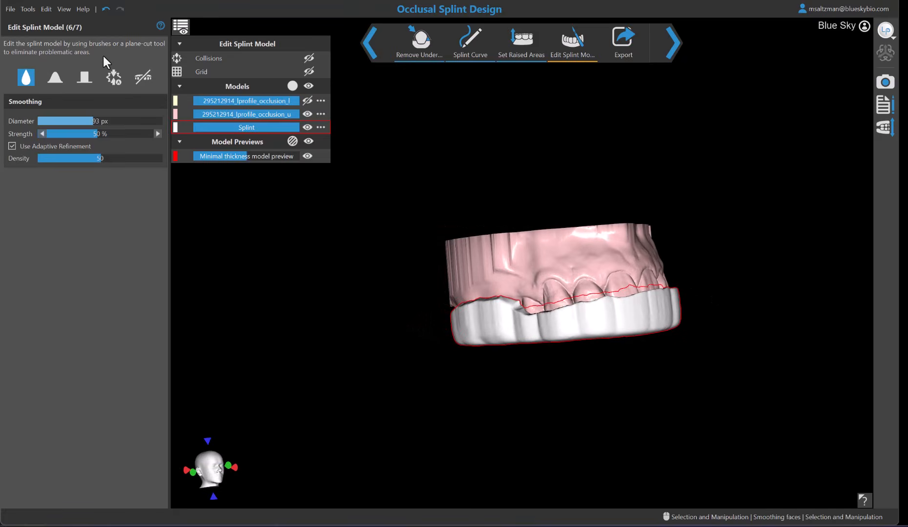
click(143, 81)
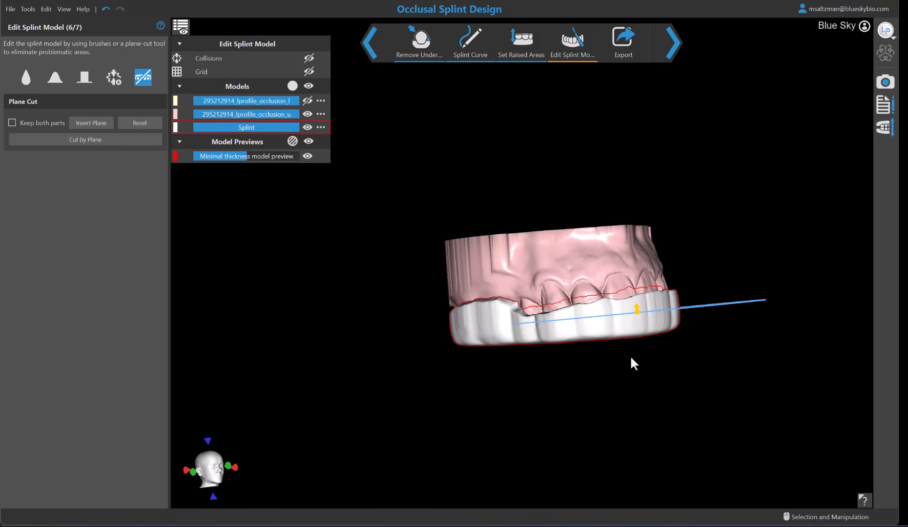
right_drag(630, 355, 584, 306)
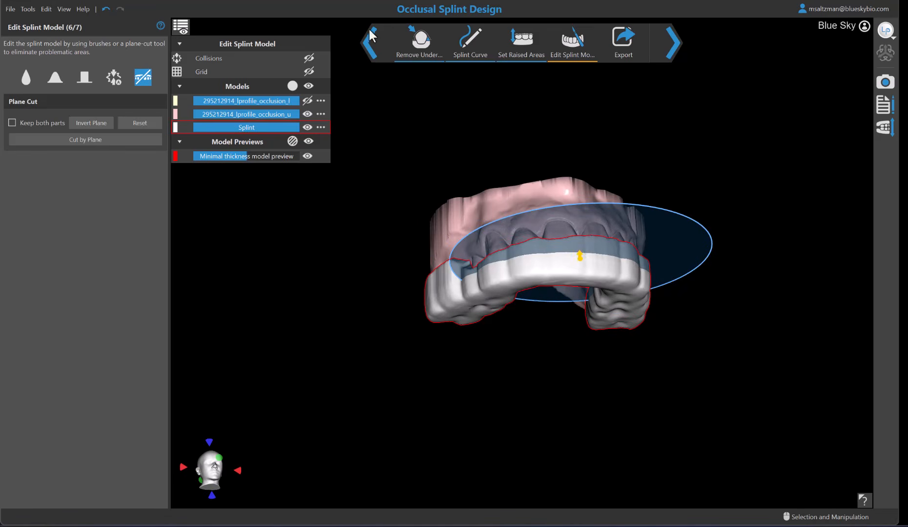
click(677, 245)
right_drag(511, 384, 562, 433)
drag(613, 237, 609, 230)
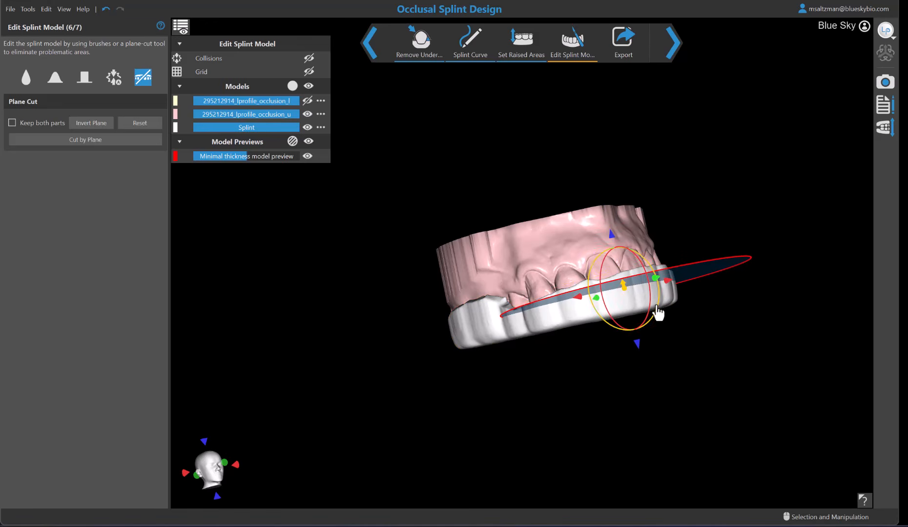
drag(658, 313, 659, 308)
click(112, 9)
drag(237, 464, 240, 464)
click(233, 464)
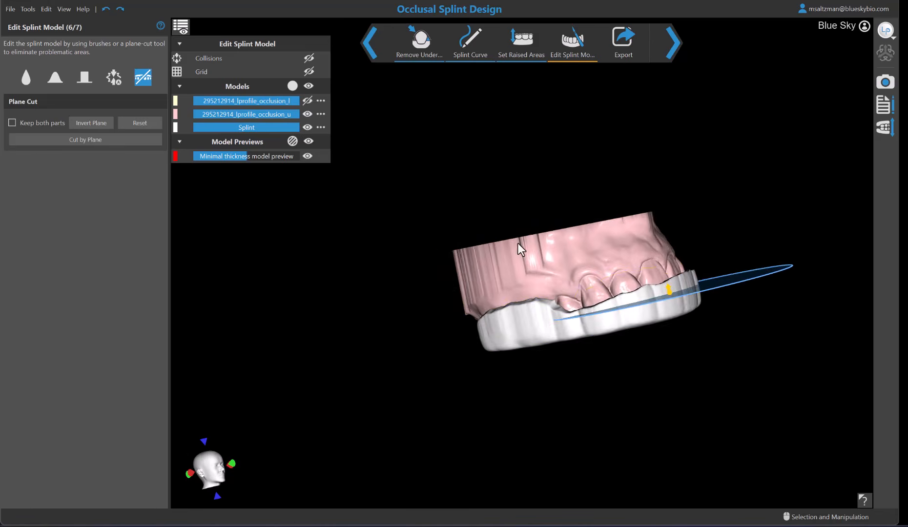
- Adjust the tilt of the cutting plane across the splint and cut off the splint's upper edge above the plane
click(723, 283)
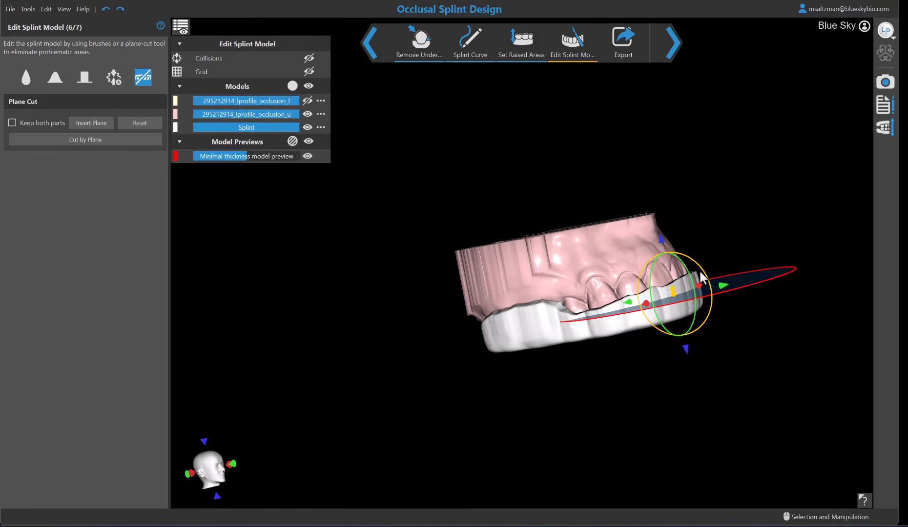
drag(693, 269, 696, 259)
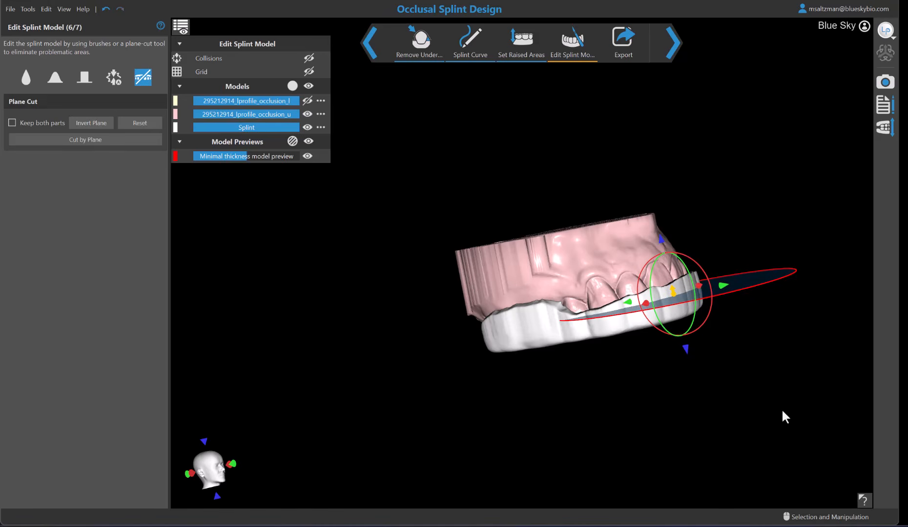
right_drag(782, 411, 742, 357)
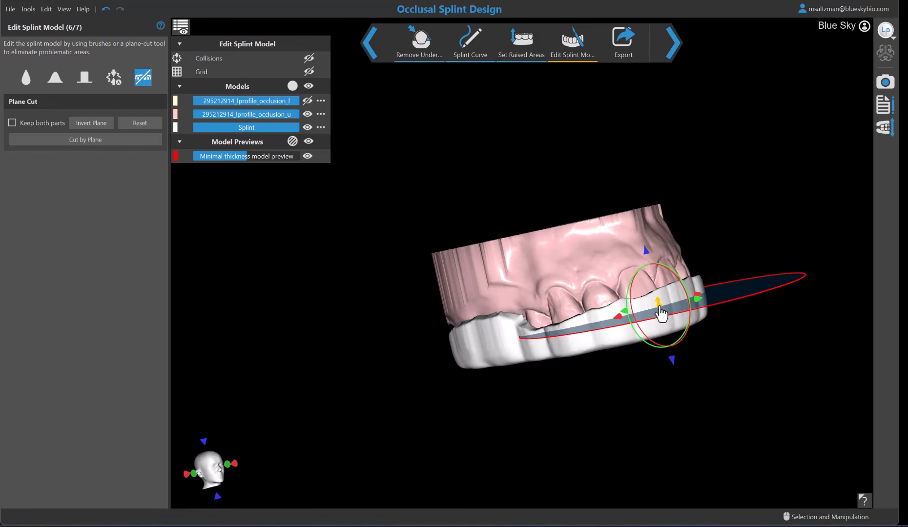
right_drag(712, 414, 741, 403)
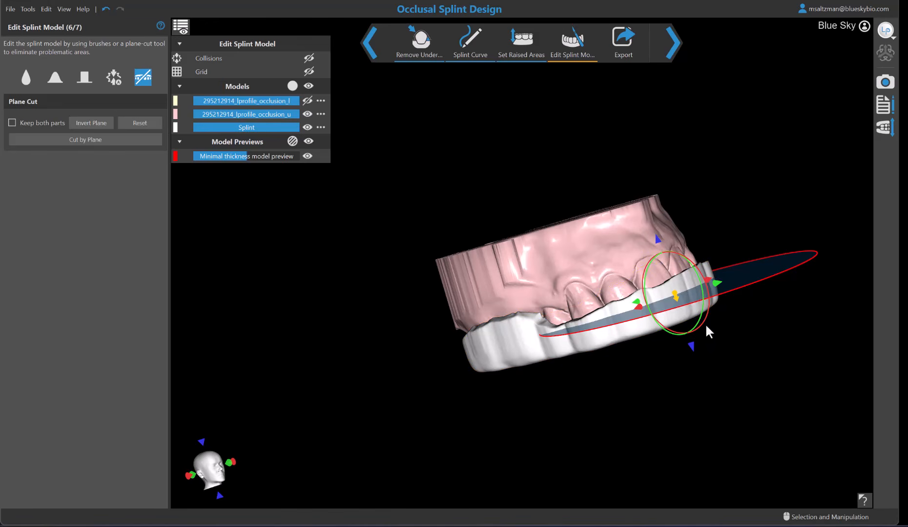
drag(704, 327, 702, 325)
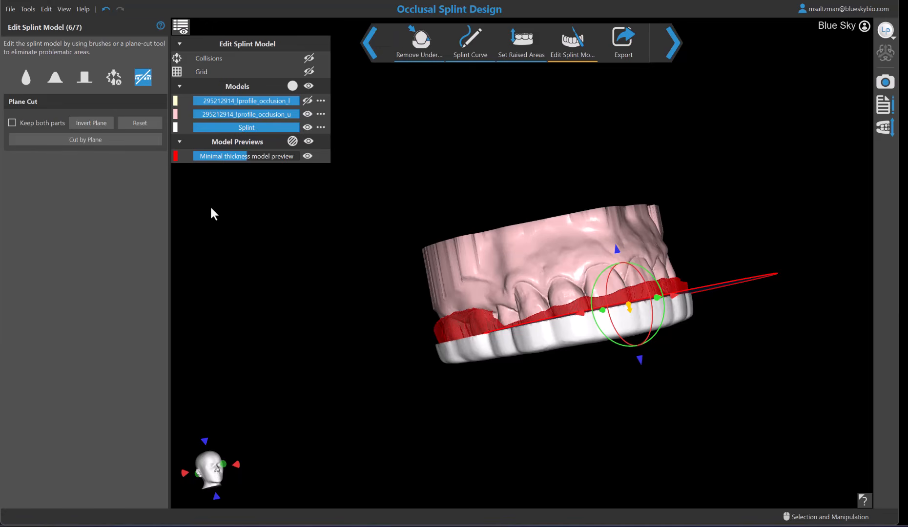
- Hide the minimal thickness model preview and inspect the trimmed edge of the splint against the upper teeth
click(308, 156)
mouse_move(723, 409)
right_down()
mouse_move(586, 377)
mouse_move(521, 390)
mouse_move(523, 423)
mouse_move(728, 426)
right_up()
right_drag(365, 335, 445, 243)
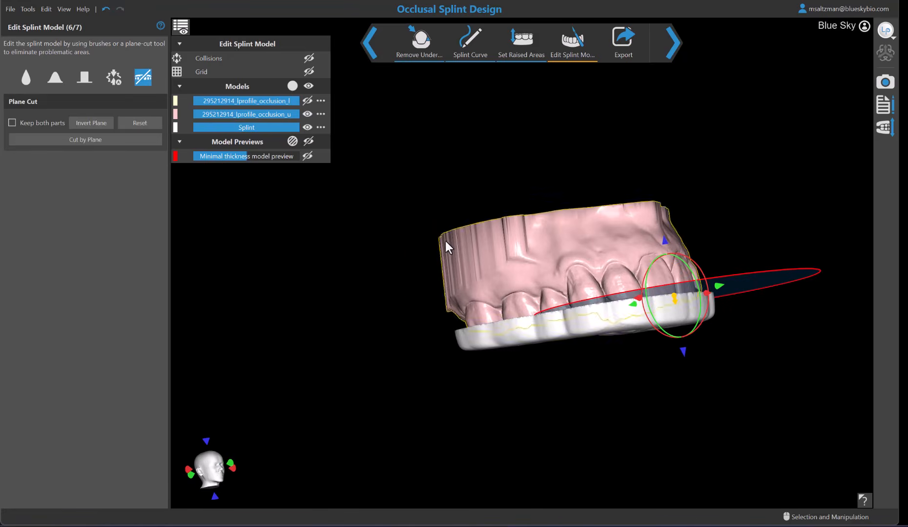
right_drag(561, 178, 698, 423)
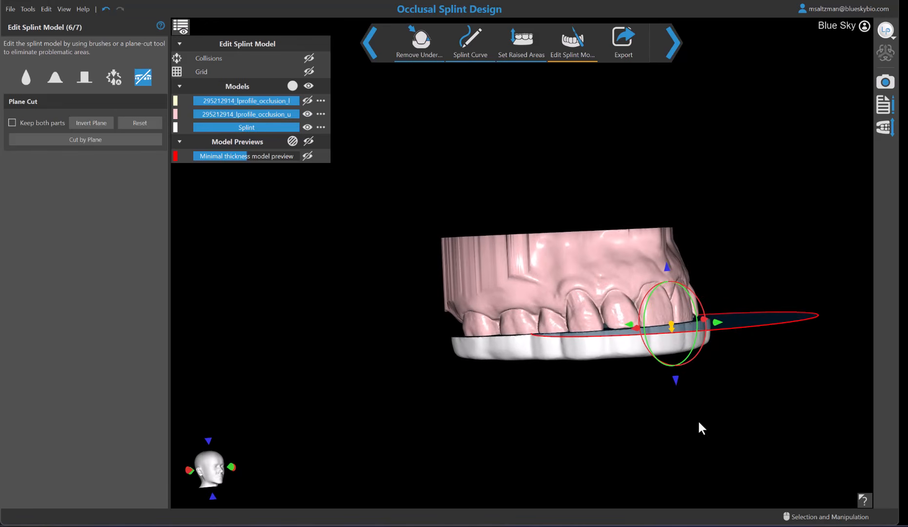
- Proceed to the export stage, keeping only the splint selected for export and STL as the file format
click(664, 46)
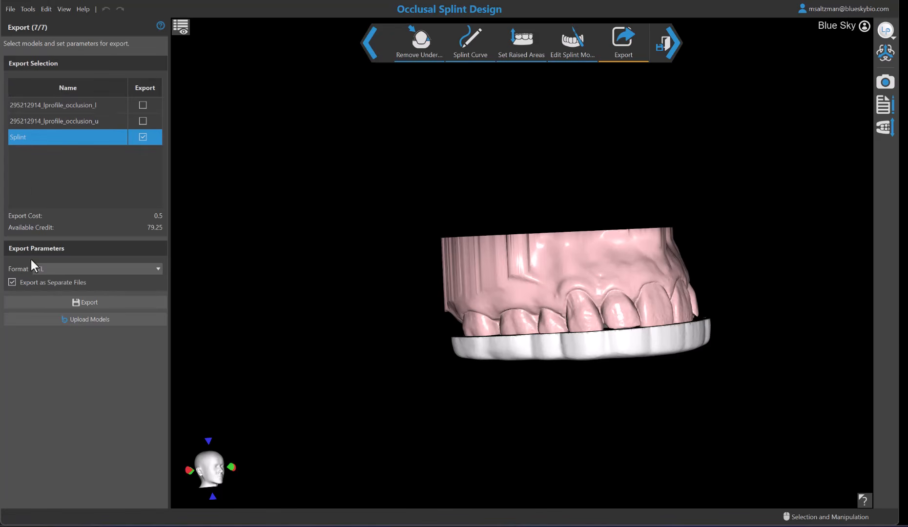
right_drag(303, 268, 407, 267)
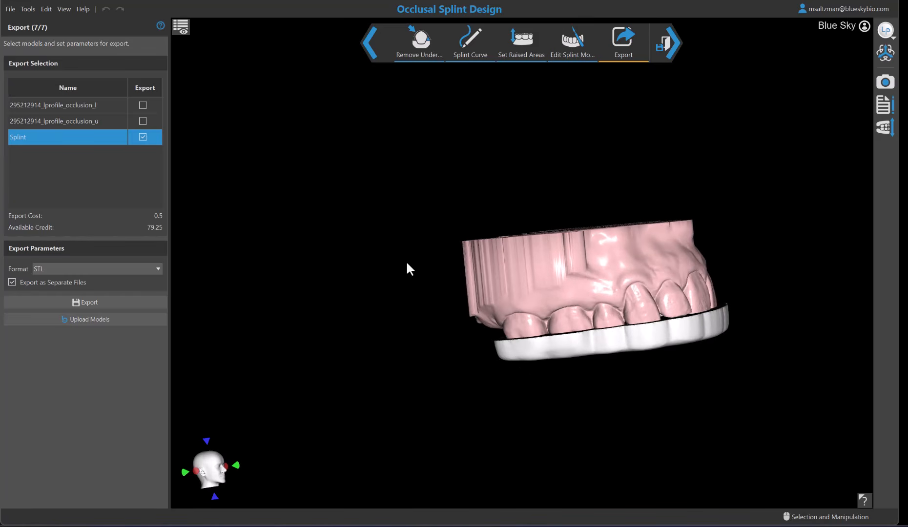
right_drag(592, 381, 720, 430)
right_drag(466, 187, 401, 175)
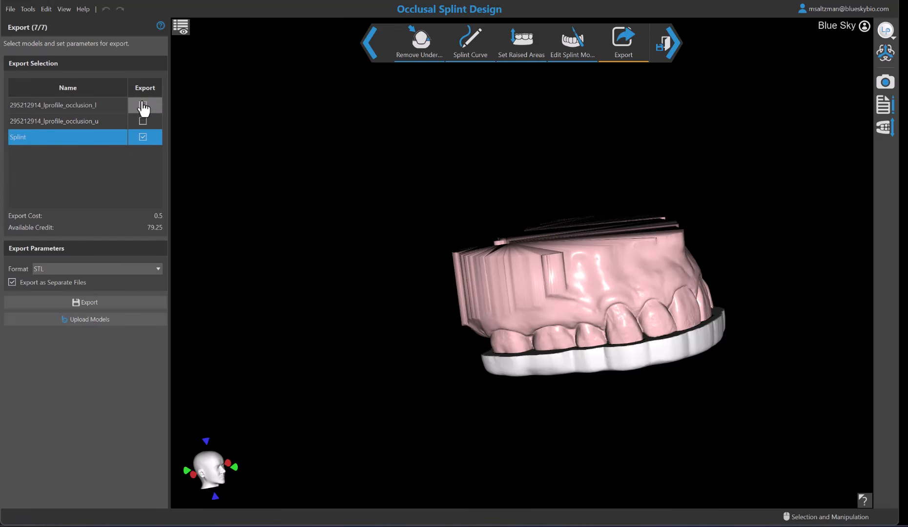
click(142, 137)
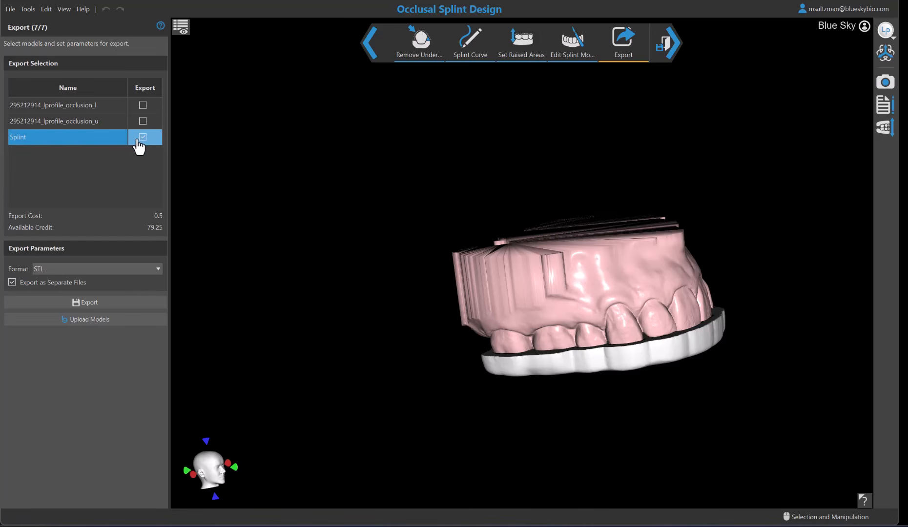
click(71, 272)
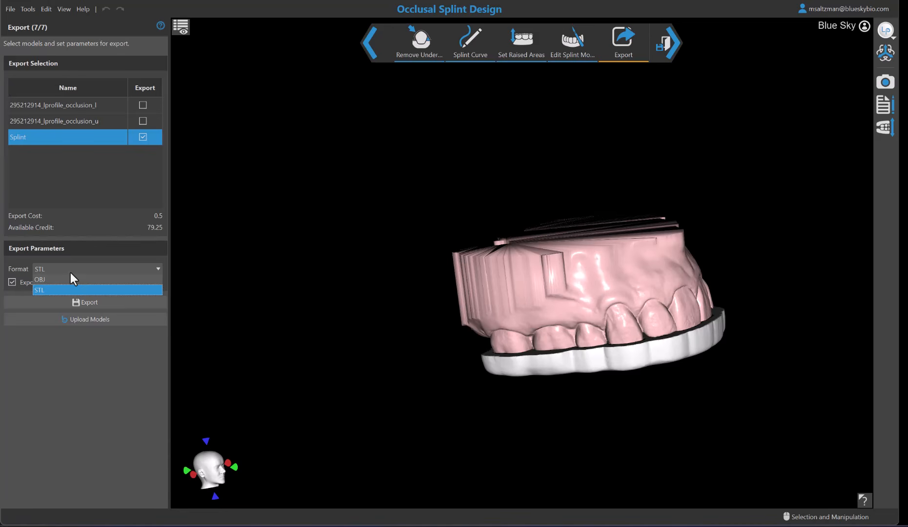
click(71, 271)
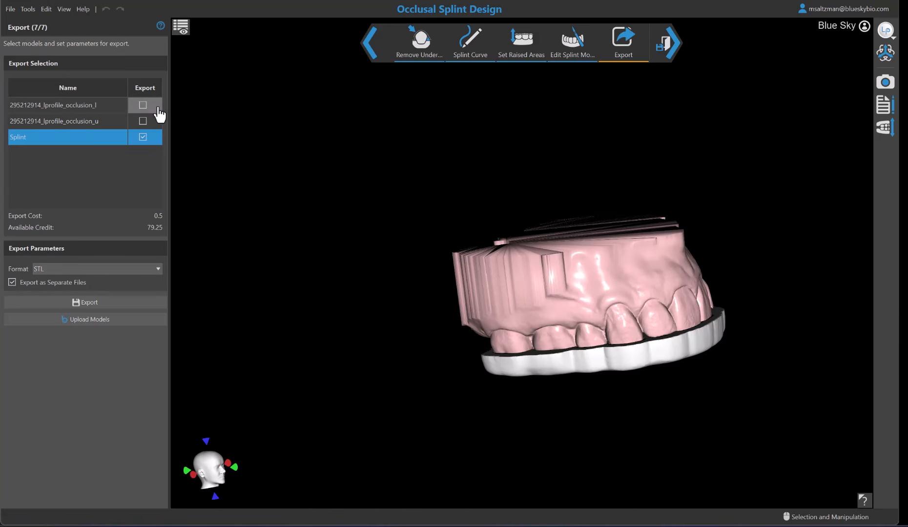
click(143, 137)
- Export the splint to a new folder named Sky Blue Splint on the desktop
right_drag(340, 321, 417, 226)
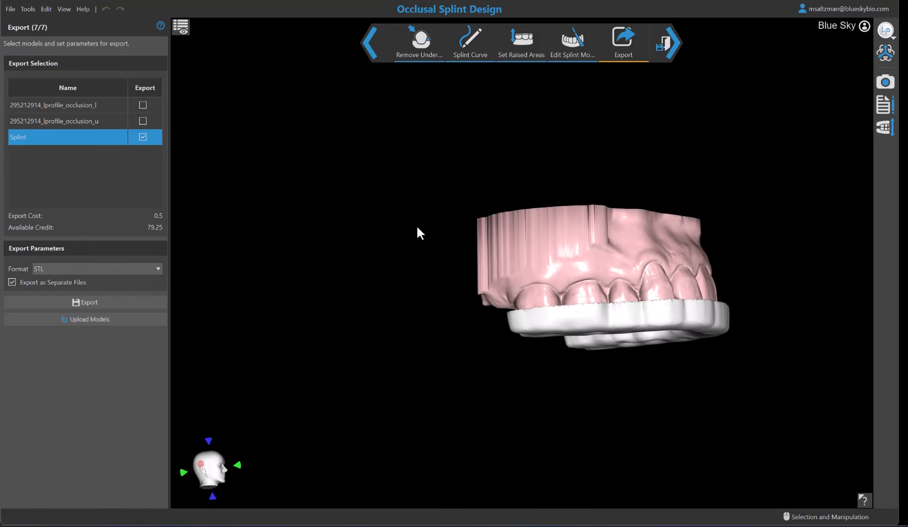
right_drag(391, 291, 375, 325)
right_drag(437, 248, 633, 334)
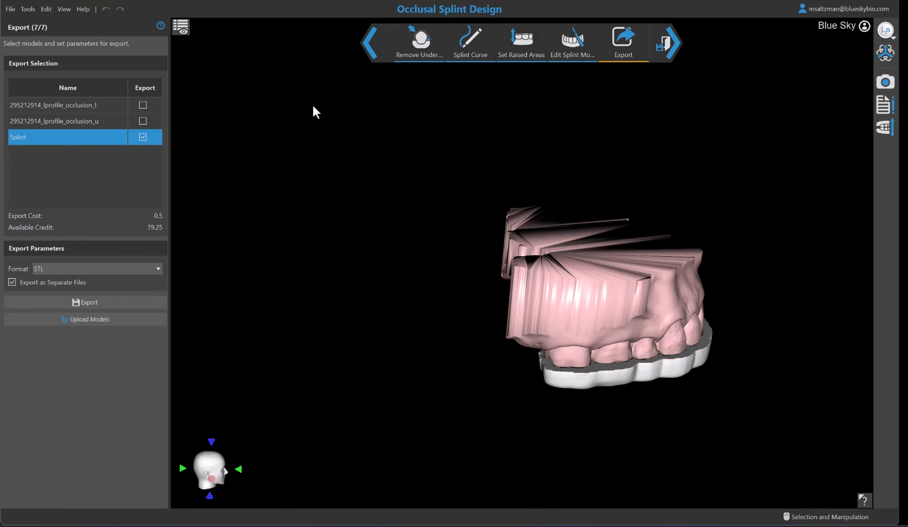
click(97, 304)
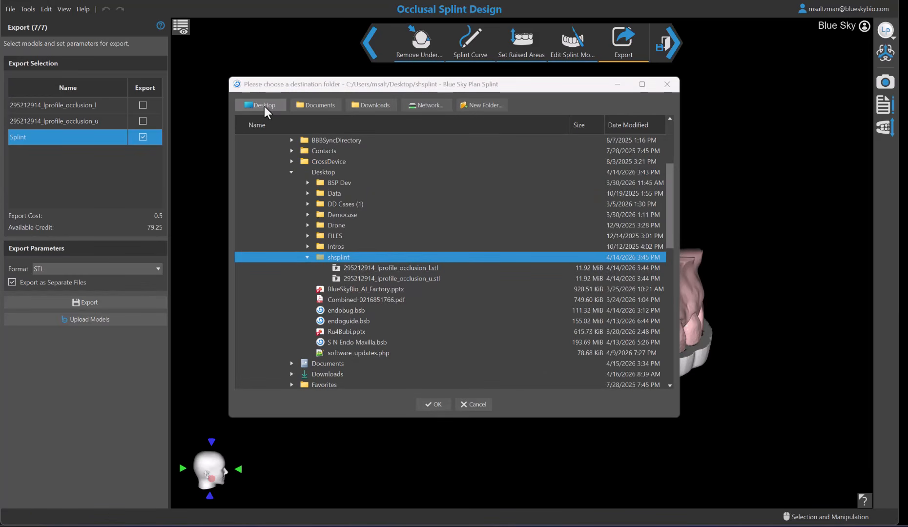
click(264, 106)
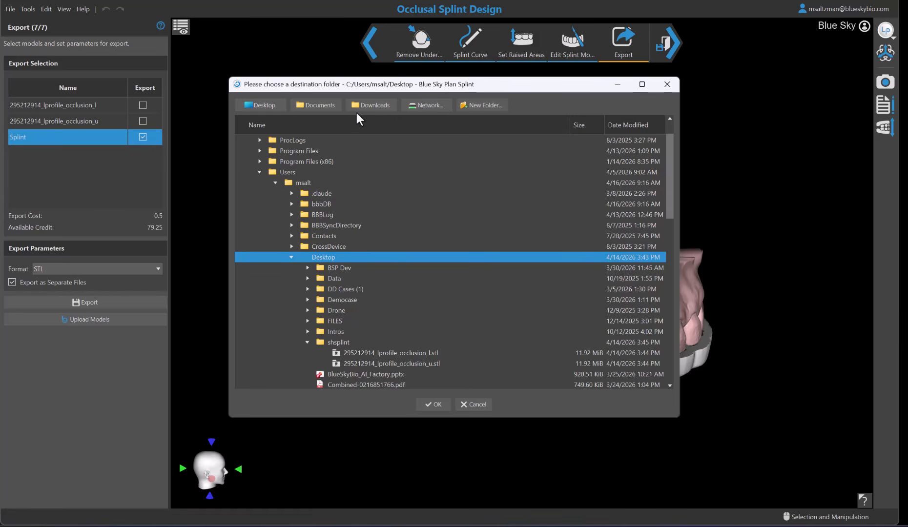
click(479, 106)
text(S)
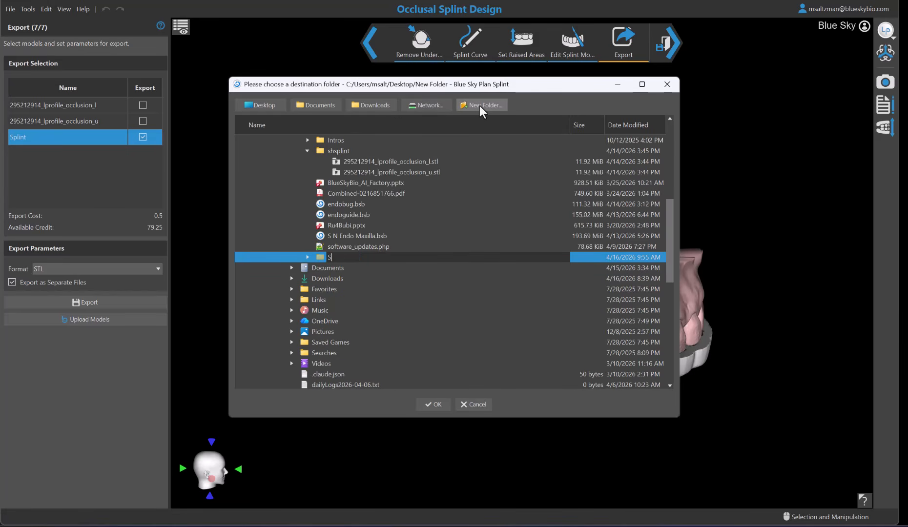
text(ky Blue Splint)
key(Return)
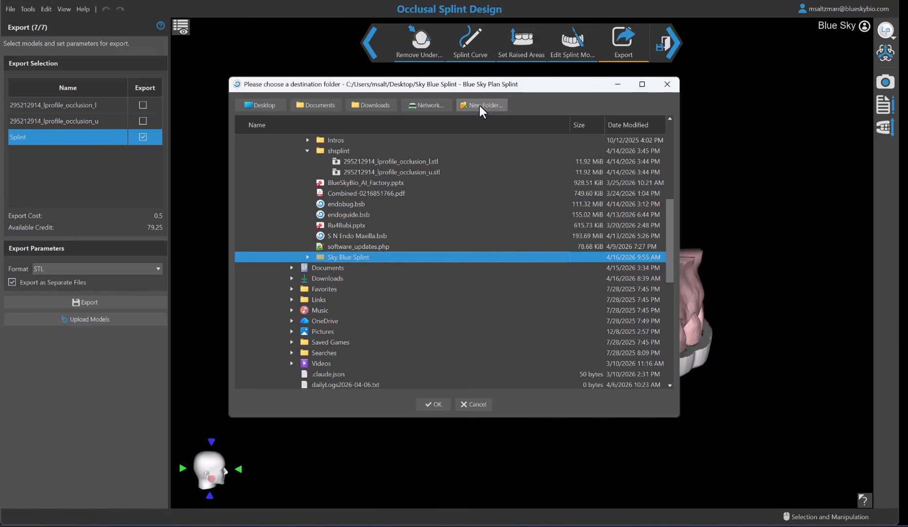
click(436, 405)
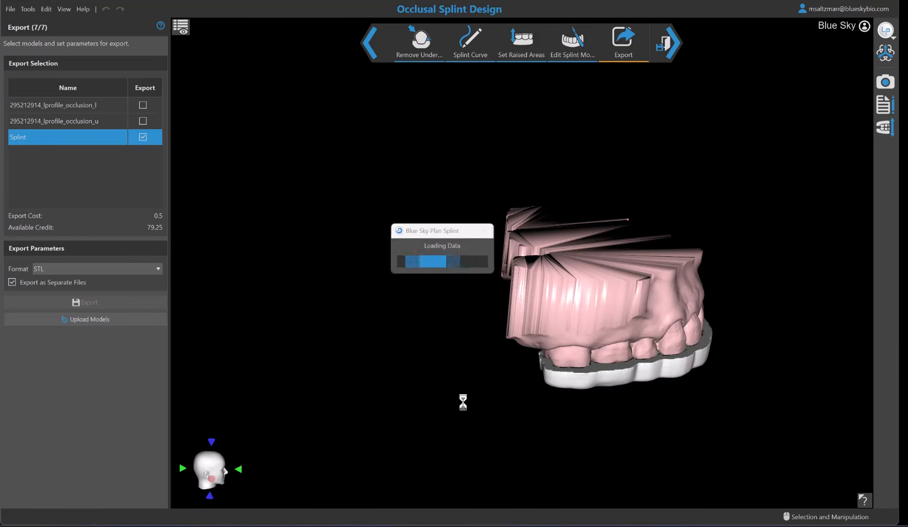